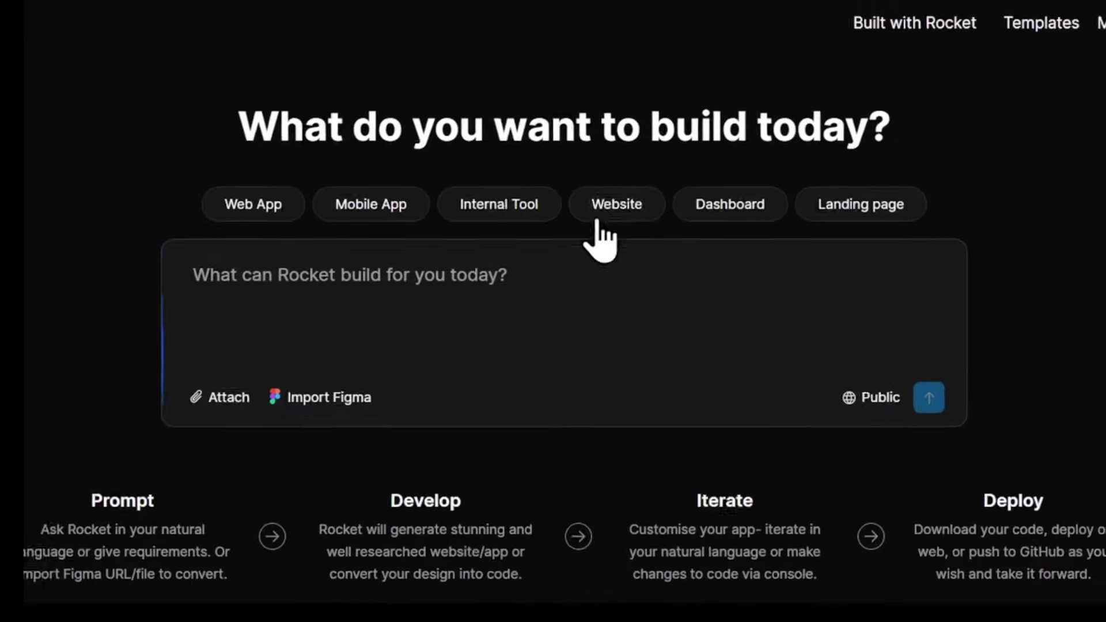
- Choose Website as the new project type
{"action": "left_click", "coordinate": [578, 213]}
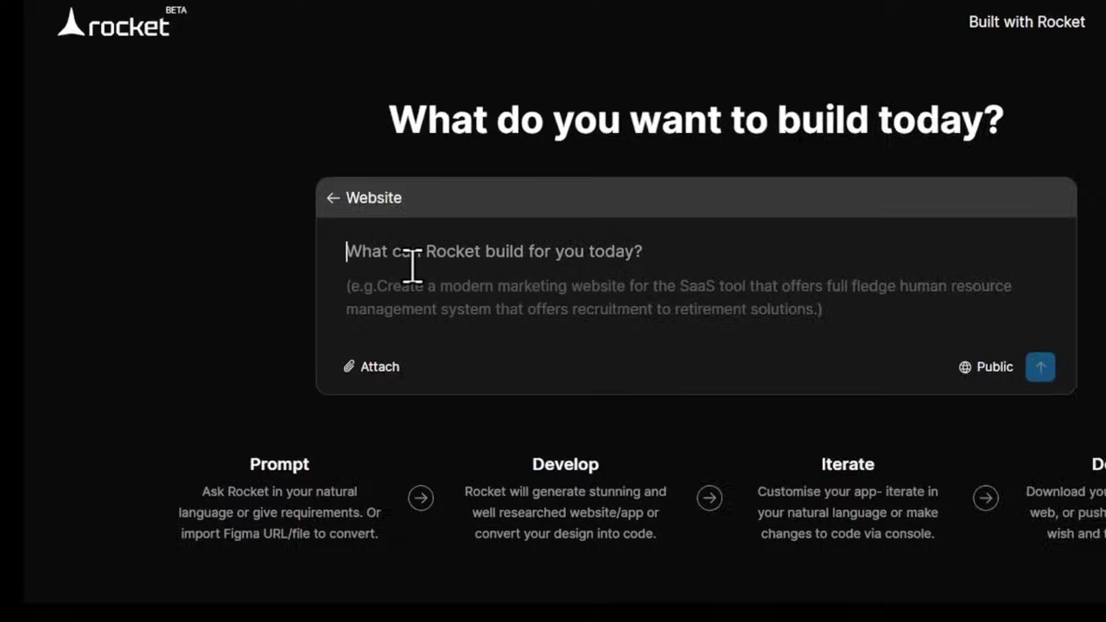
{"action": "left_click", "coordinate": [354, 213]}
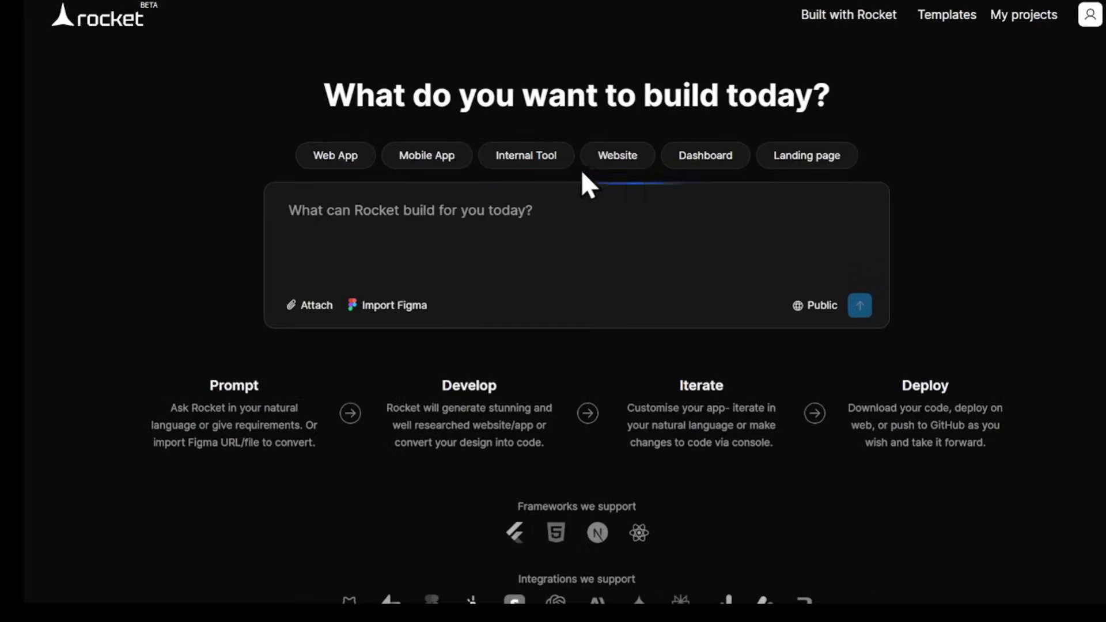
{"action": "left_click", "coordinate": [795, 208]}
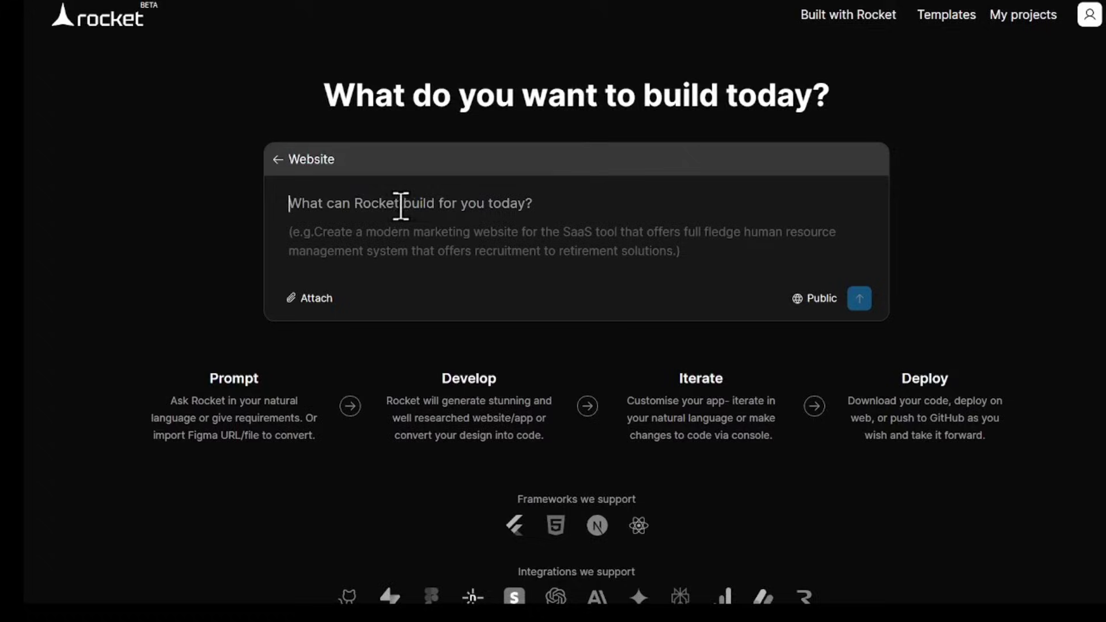
- Paste the Le Château Gourmet fine-dining landing-page brief into the prompt box
{"action": "key", "text": "ctrl+v"}
{"action": "left_click_drag", "start_coordinate": [289, 203], "coordinate": [453, 231]}
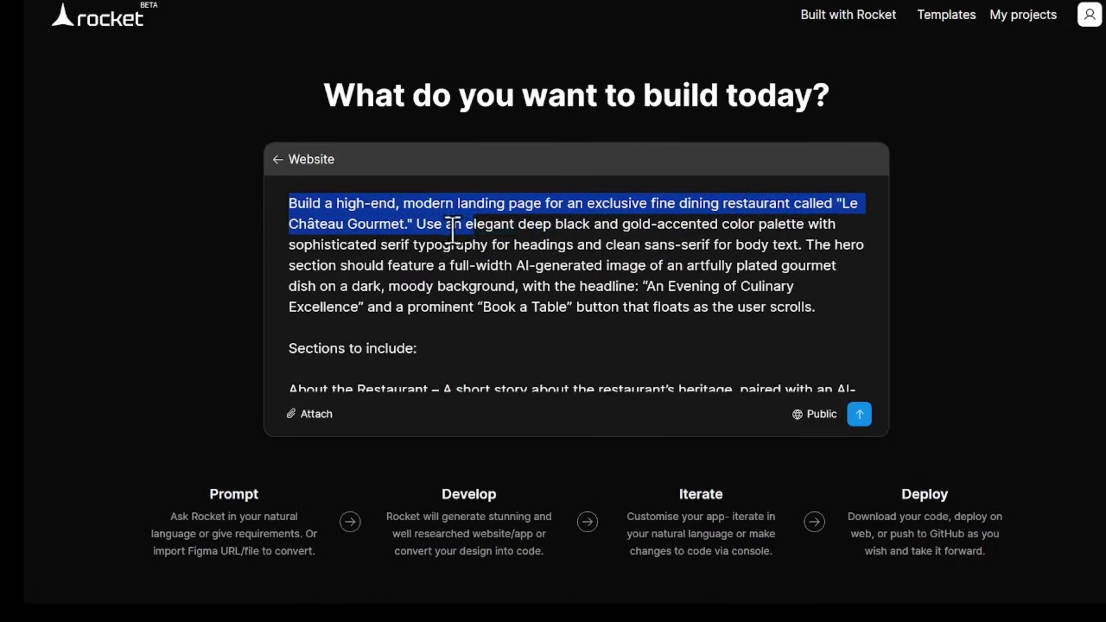
{"action": "left_click", "coordinate": [408, 221]}
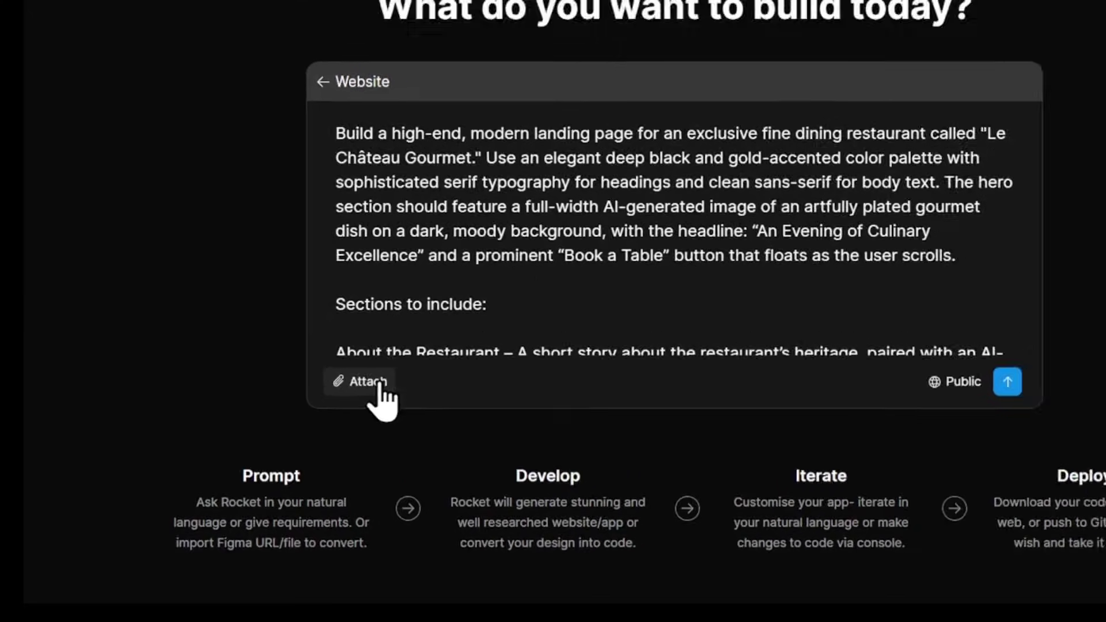
{"action": "scroll", "coordinate": [471, 326], "scroll_direction": "down", "scroll_amount": 5}
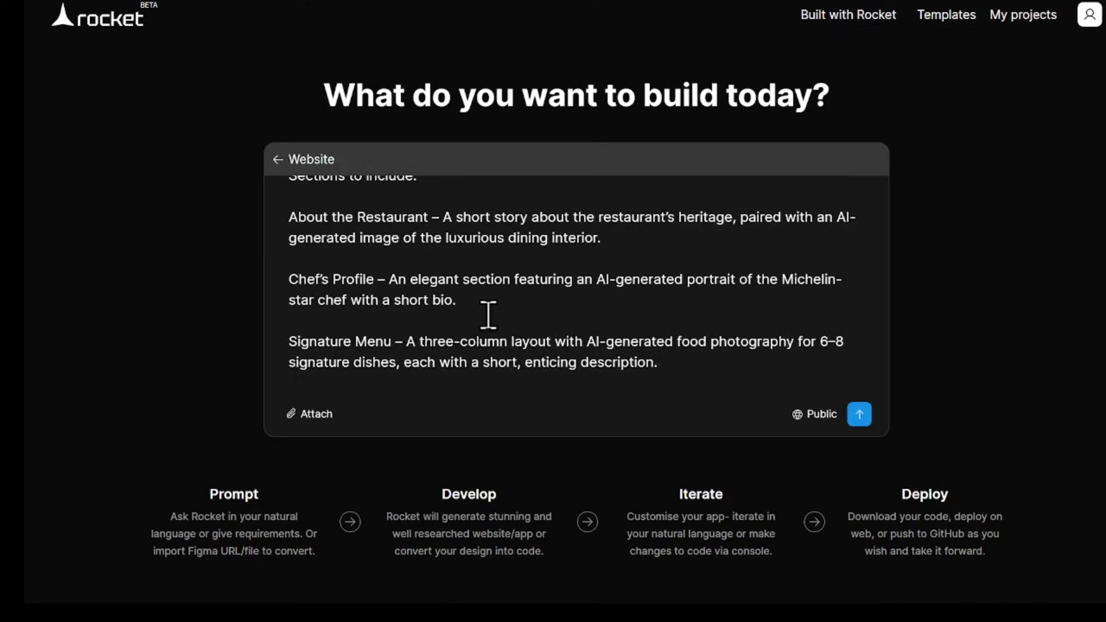
{"action": "scroll", "coordinate": [464, 314], "scroll_direction": "down", "scroll_amount": 2}
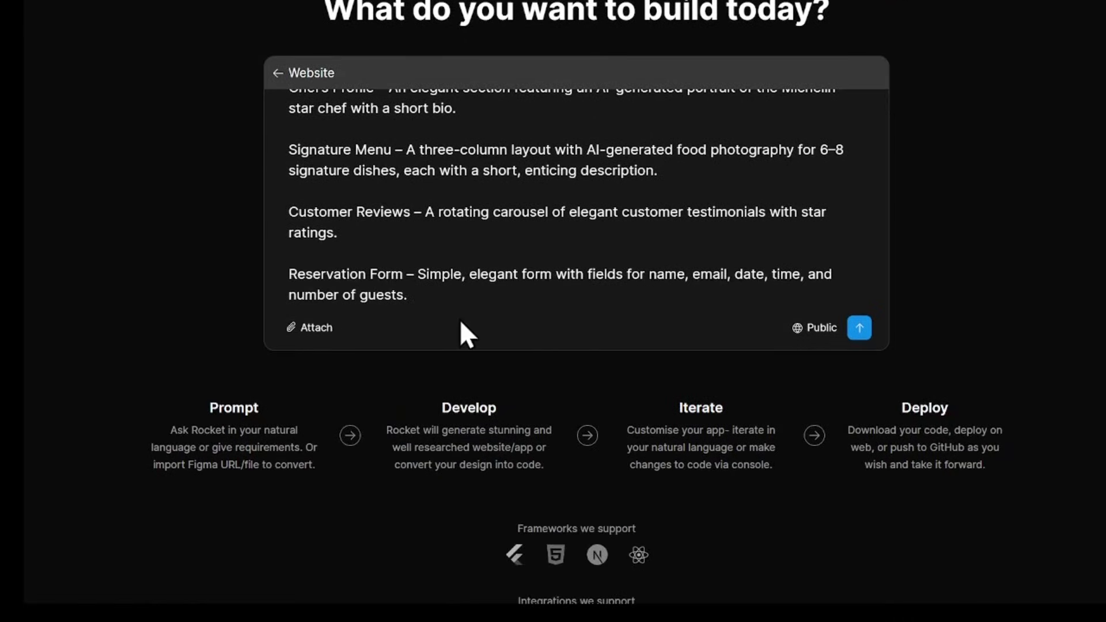
- Submit the brief and build the Homepage, Reservations and Contact & Concierge pages, then show the preview
{"action": "key", "text": "Return"}
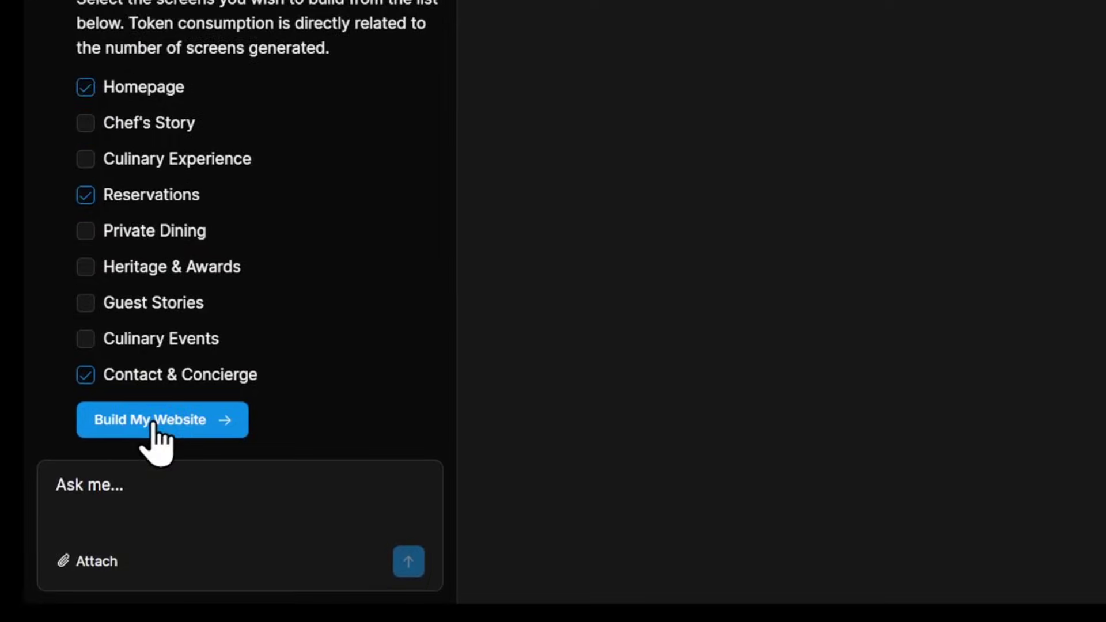
{"action": "left_click", "coordinate": [153, 431]}
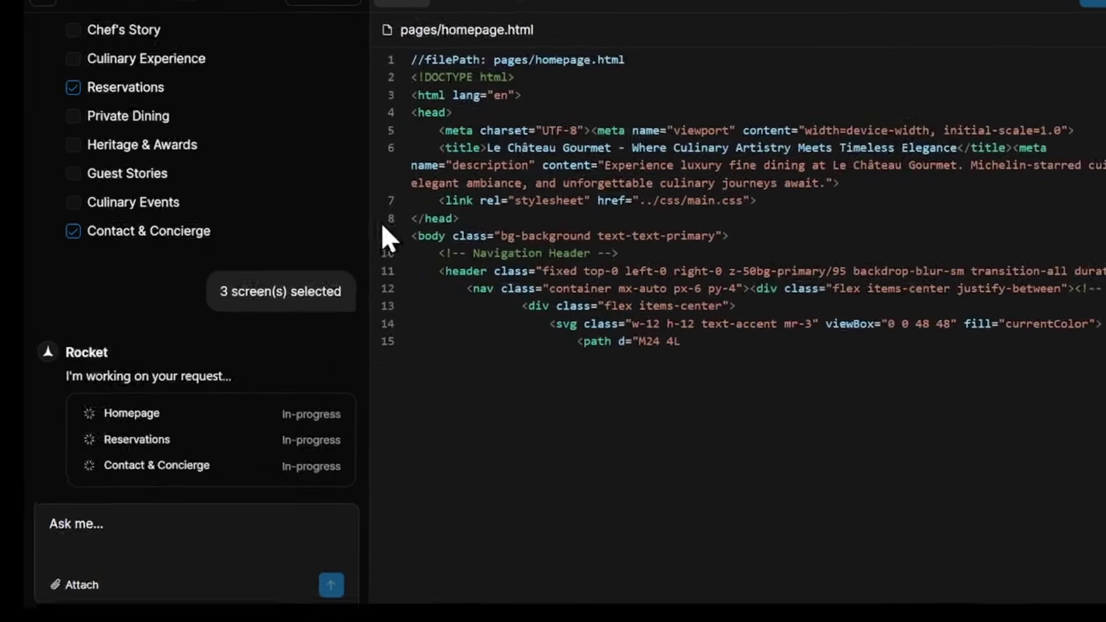
{"action": "left_click", "coordinate": [452, 7]}
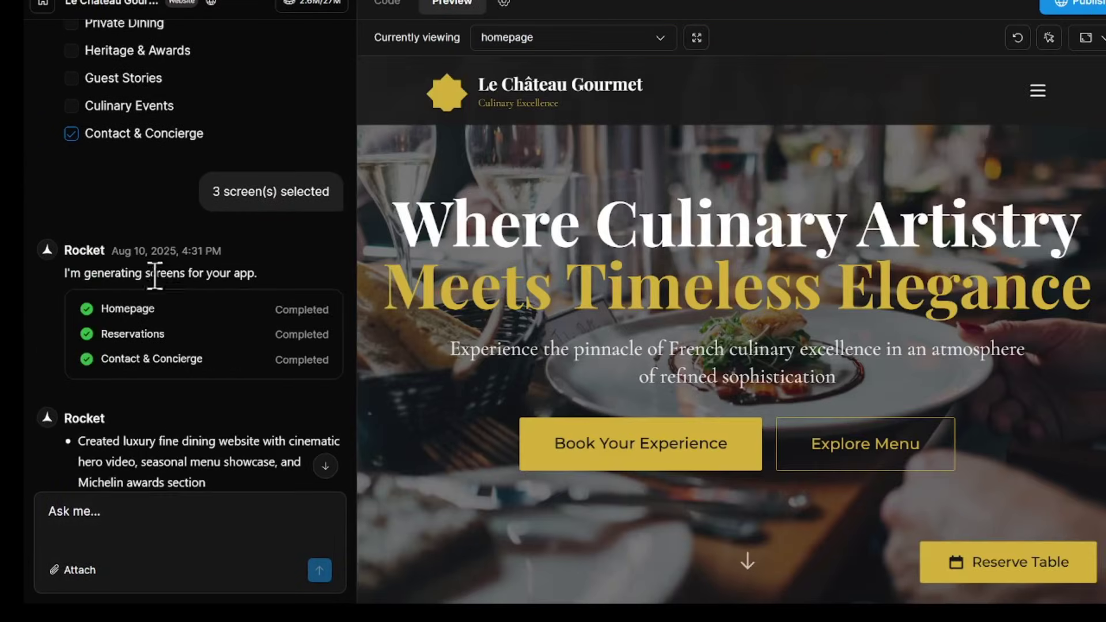
- Browse the generated Home and Contact & Concierge pages, then follow Book Your Experience
{"action": "scroll", "coordinate": [247, 277], "scroll_direction": "down", "scroll_amount": 5}
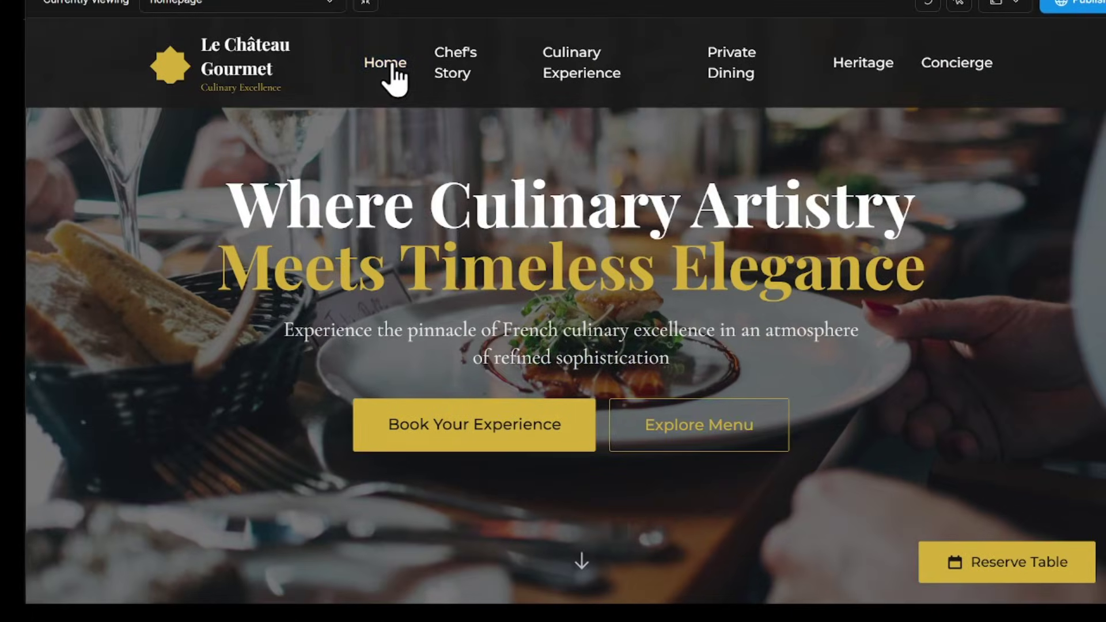
{"action": "left_click", "coordinate": [392, 65]}
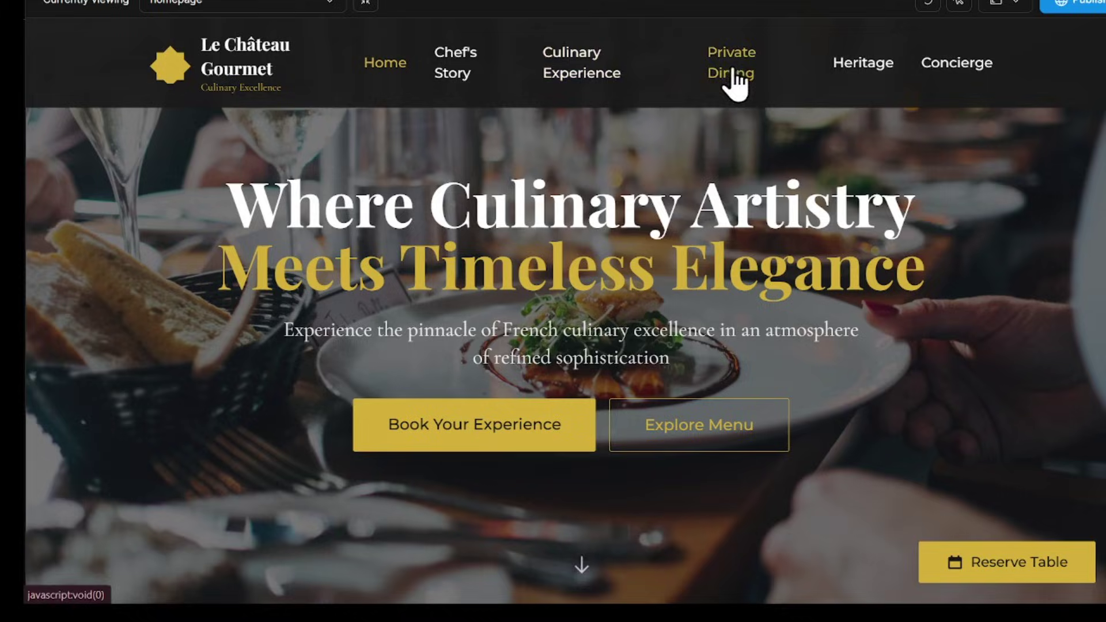
{"action": "left_click", "coordinate": [932, 87]}
{"action": "scroll", "coordinate": [563, 231], "scroll_direction": "down", "scroll_amount": 3}
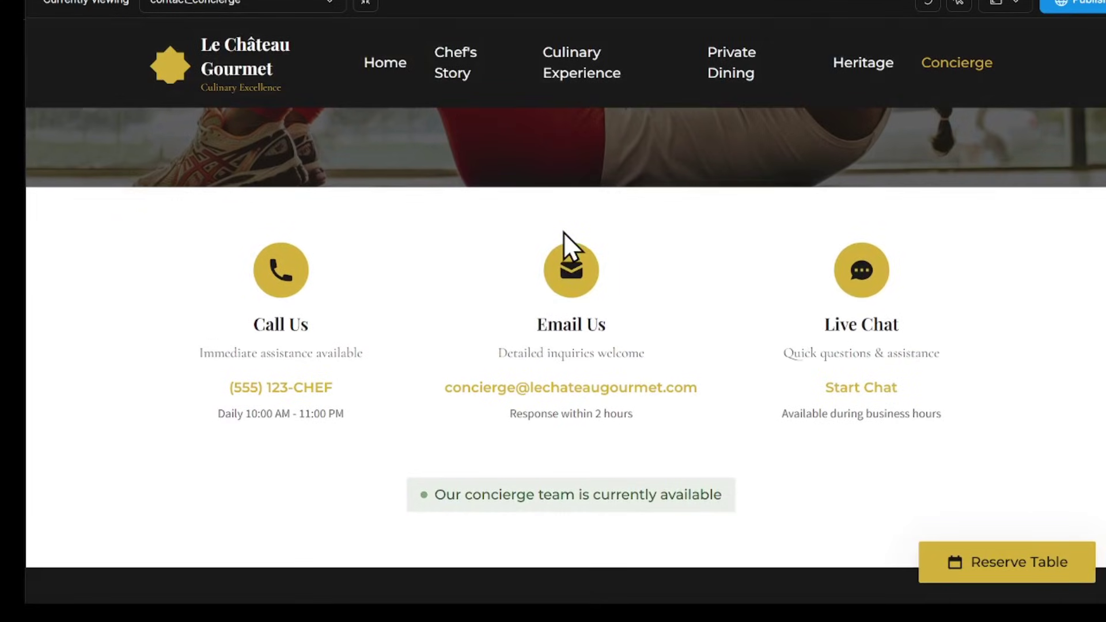
{"action": "scroll", "coordinate": [563, 233], "scroll_direction": "down", "scroll_amount": 1}
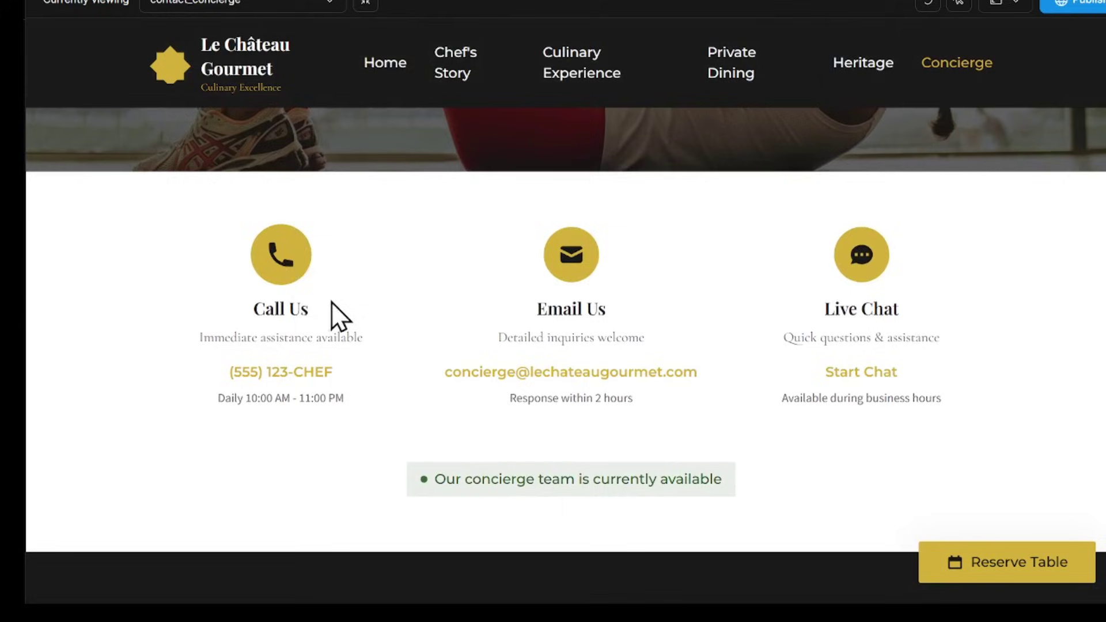
{"action": "scroll", "coordinate": [773, 358], "scroll_direction": "down", "scroll_amount": 10}
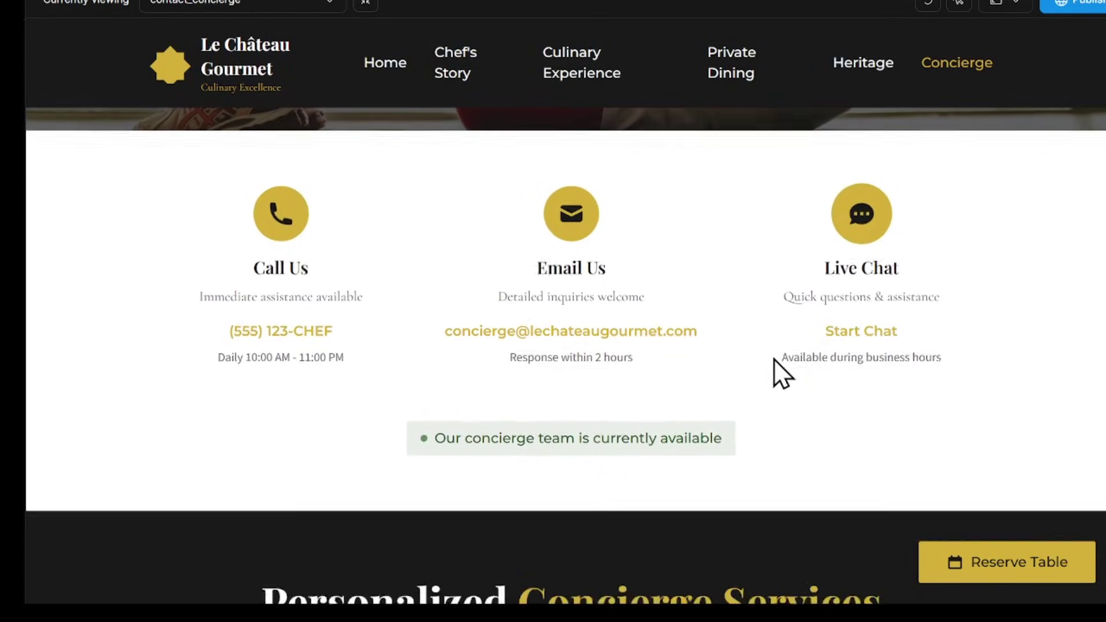
{"action": "scroll", "coordinate": [720, 418], "scroll_direction": "down", "scroll_amount": 1}
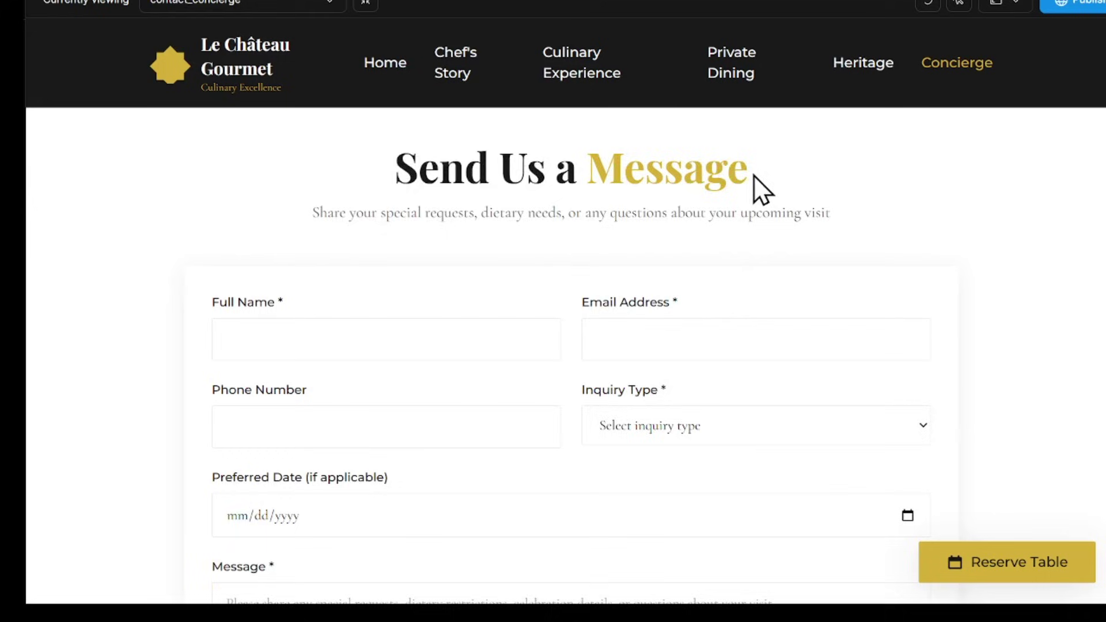
{"action": "scroll", "coordinate": [754, 175], "scroll_direction": "down", "scroll_amount": 10}
{"action": "scroll", "coordinate": [593, 474], "scroll_direction": "down", "scroll_amount": 7}
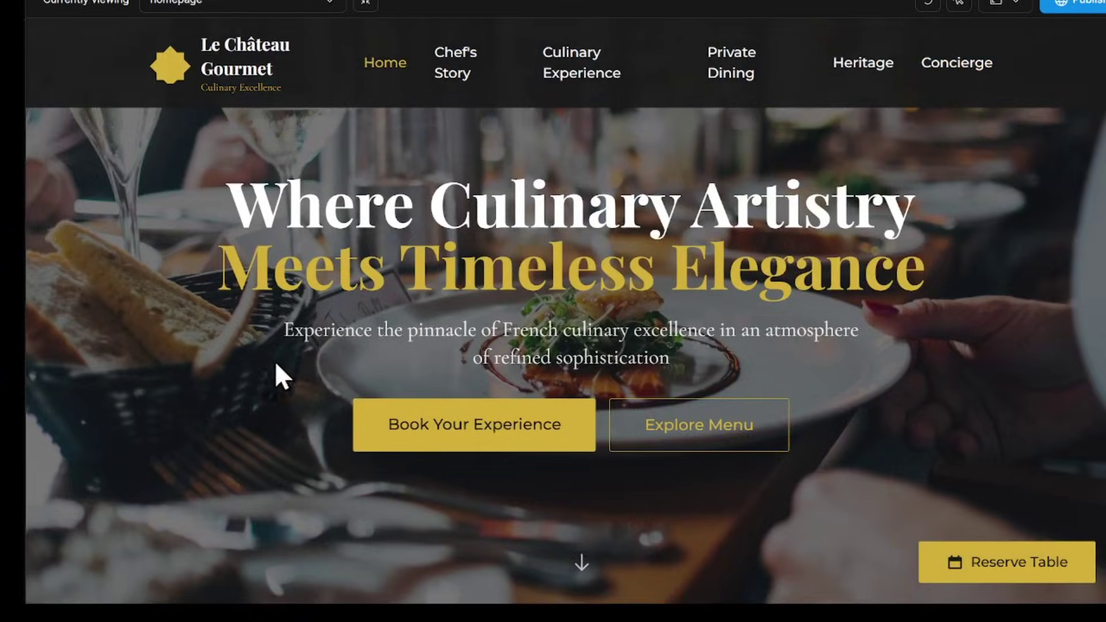
{"action": "scroll", "coordinate": [398, 403], "scroll_direction": "down", "scroll_amount": 2}
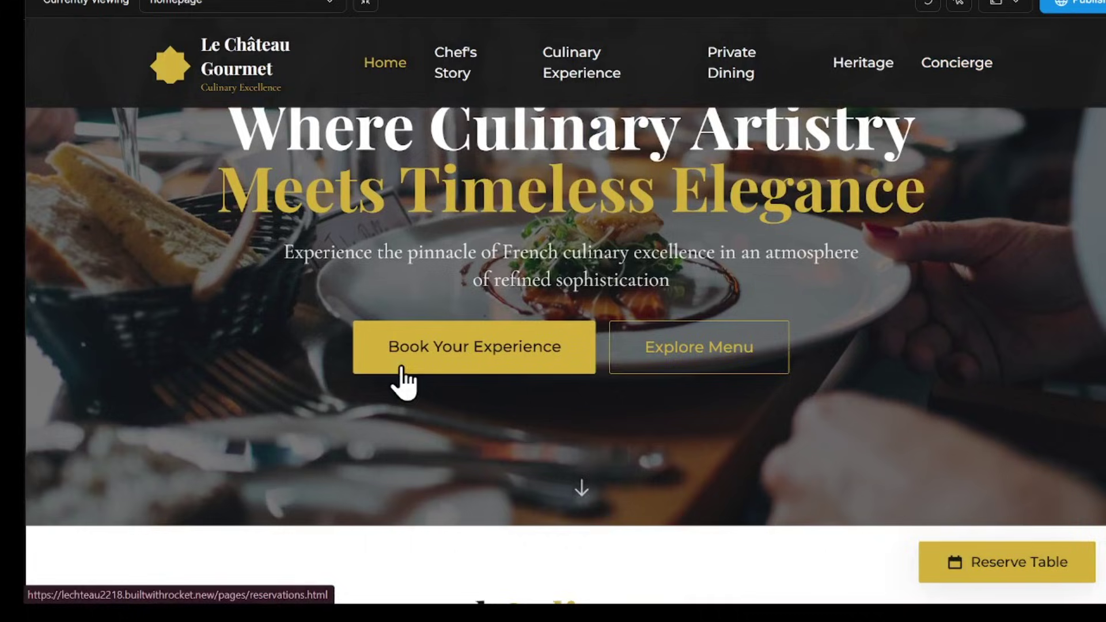
{"action": "left_click", "coordinate": [402, 361]}
{"action": "scroll", "coordinate": [530, 299], "scroll_direction": "down", "scroll_amount": 5}
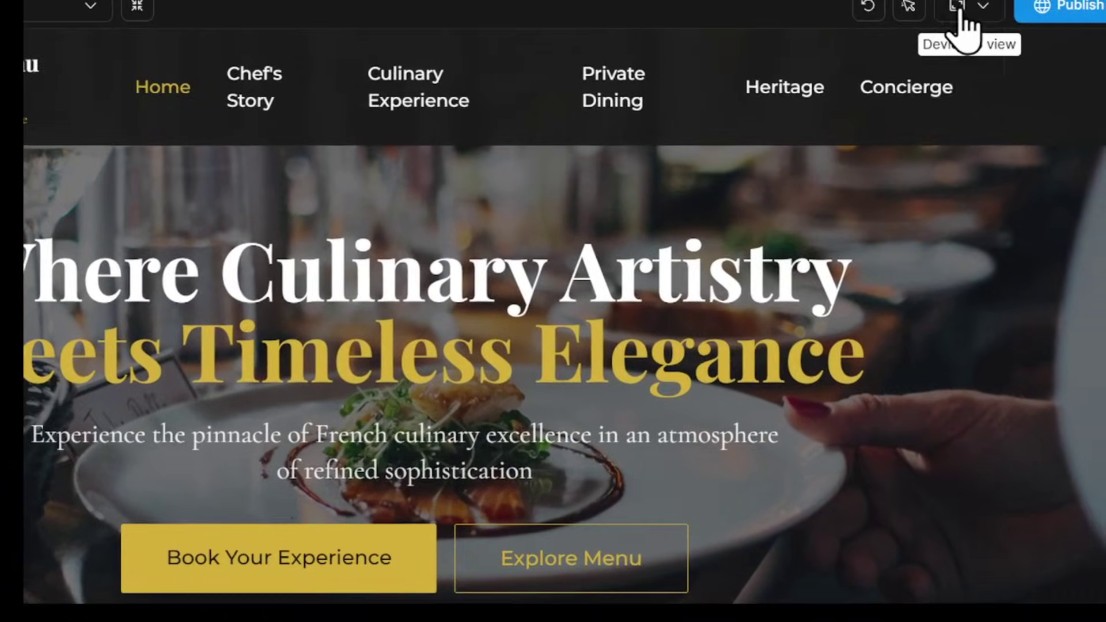
- Switch the full-screen preview to Mobile size and scroll through the page
{"action": "left_click", "coordinate": [959, 11]}
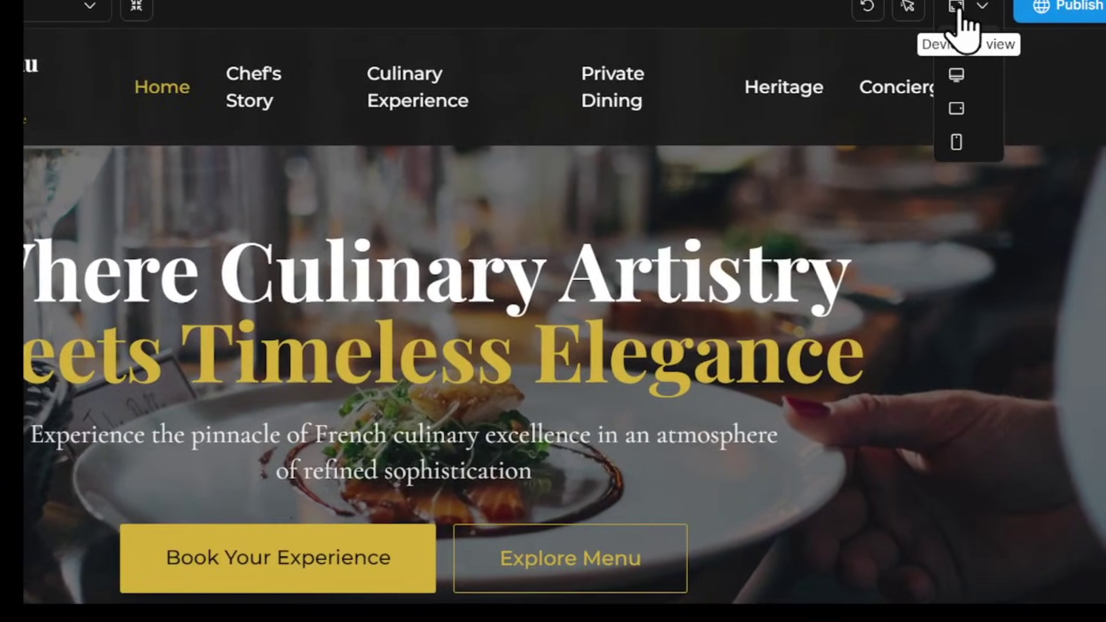
{"action": "left_click", "coordinate": [959, 75]}
{"action": "left_click", "coordinate": [963, 11]}
{"action": "left_click", "coordinate": [956, 143]}
{"action": "scroll", "coordinate": [642, 230], "scroll_direction": "down", "scroll_amount": 10}
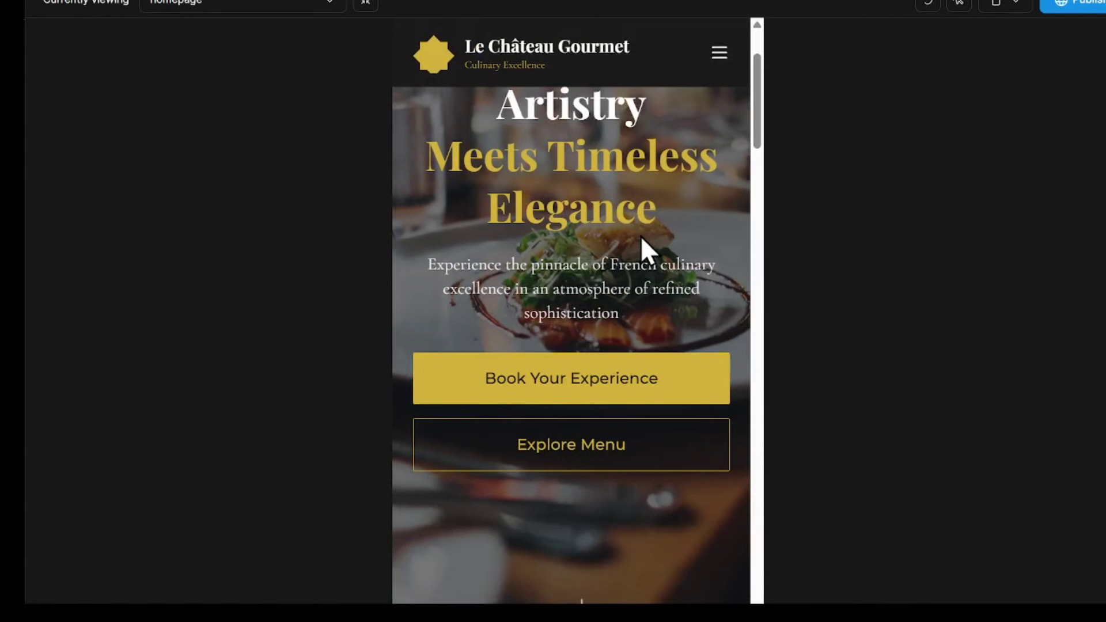
{"action": "scroll", "coordinate": [643, 245], "scroll_direction": "down", "scroll_amount": 10}
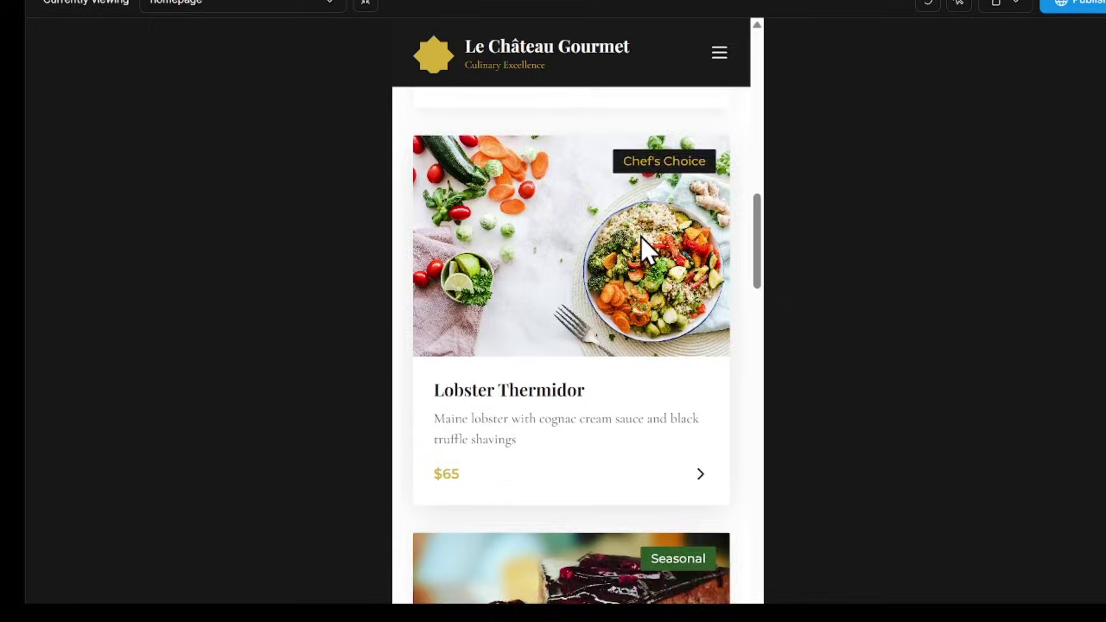
{"action": "scroll", "coordinate": [641, 236], "scroll_direction": "down", "scroll_amount": 5}
- Open Contact & Concierge from the mobile menu, then exit full-screen preview
{"action": "left_click", "coordinate": [718, 53]}
{"action": "left_click", "coordinate": [449, 252]}
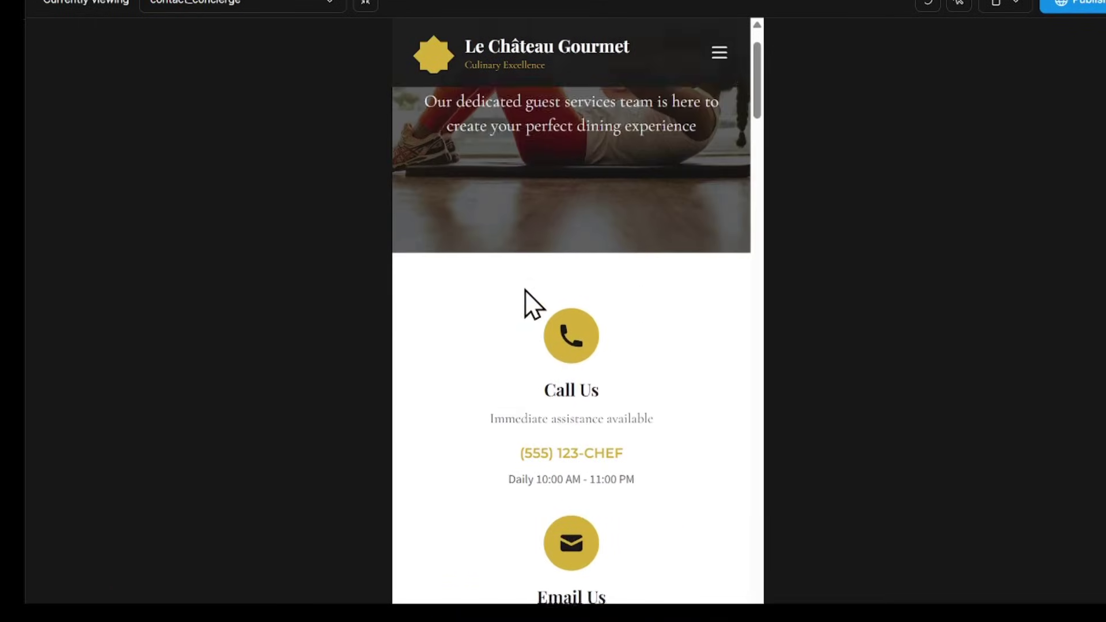
{"action": "scroll", "coordinate": [524, 289], "scroll_direction": "down", "scroll_amount": 6}
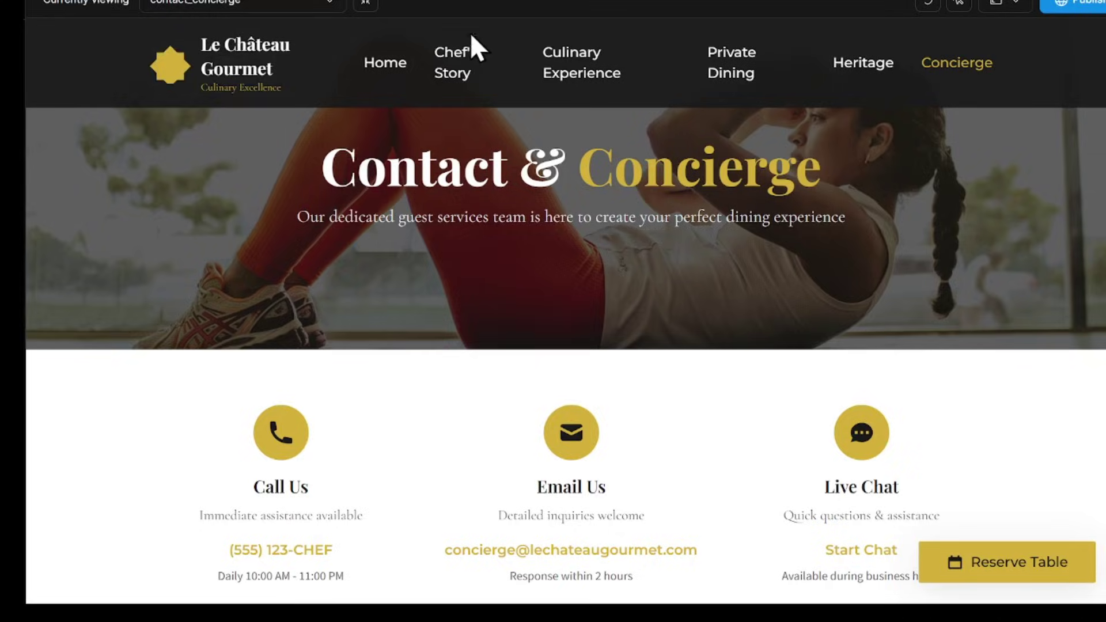
{"action": "left_click", "coordinate": [364, 3]}
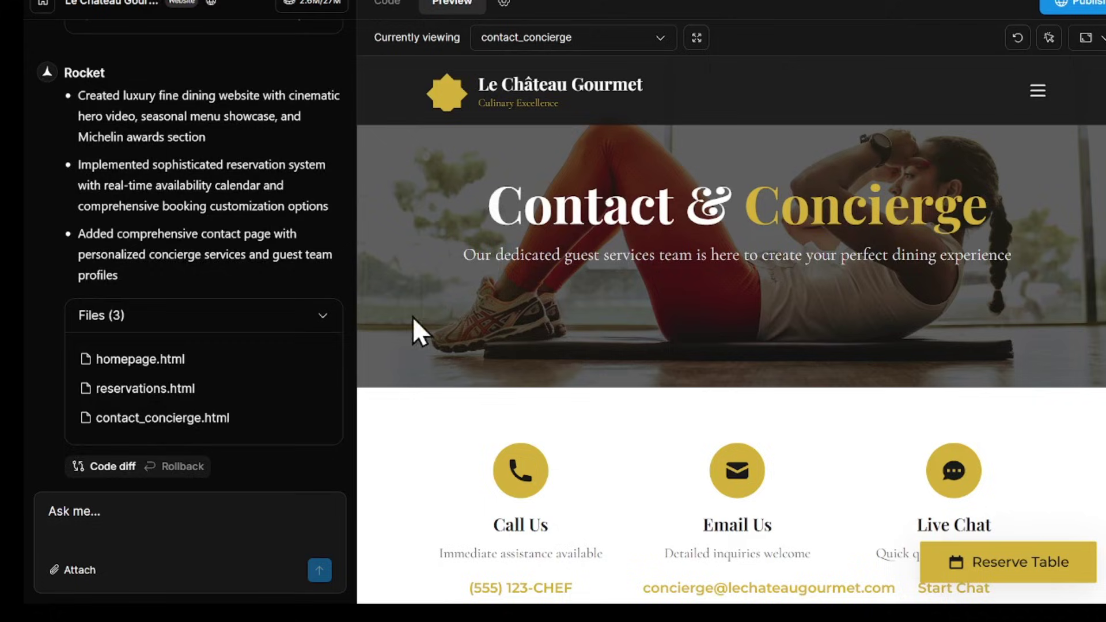
- Take a screenshot of the contact cards section
{"action": "scroll", "coordinate": [583, 412], "scroll_direction": "down", "scroll_amount": 1}
{"action": "scroll", "coordinate": [579, 400], "scroll_direction": "up", "scroll_amount": 1}
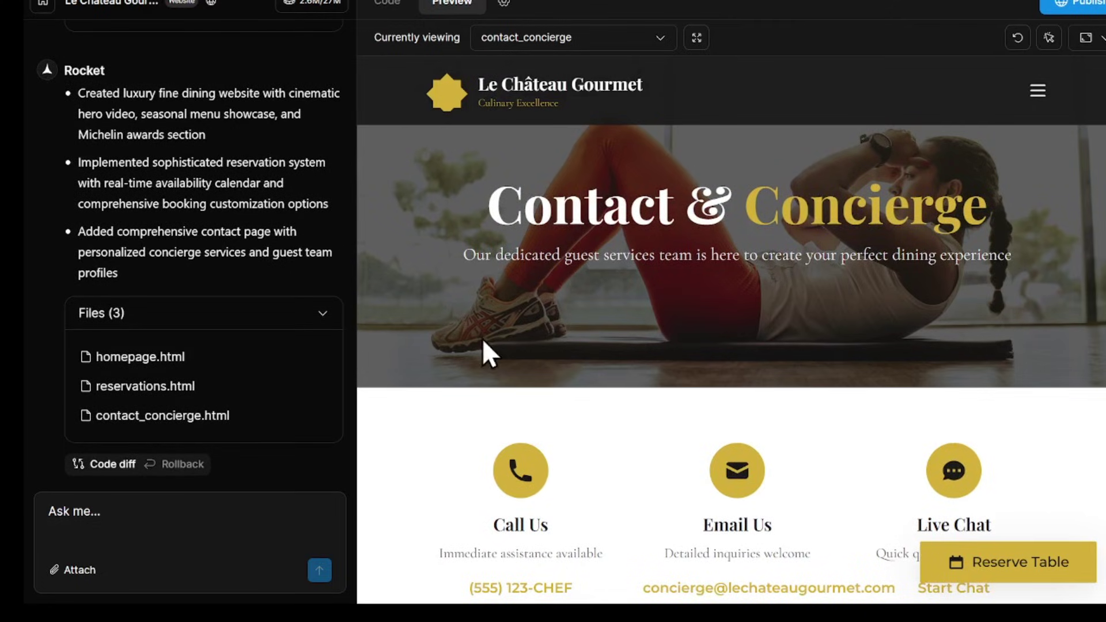
{"action": "scroll", "coordinate": [482, 340], "scroll_direction": "down", "scroll_amount": 4}
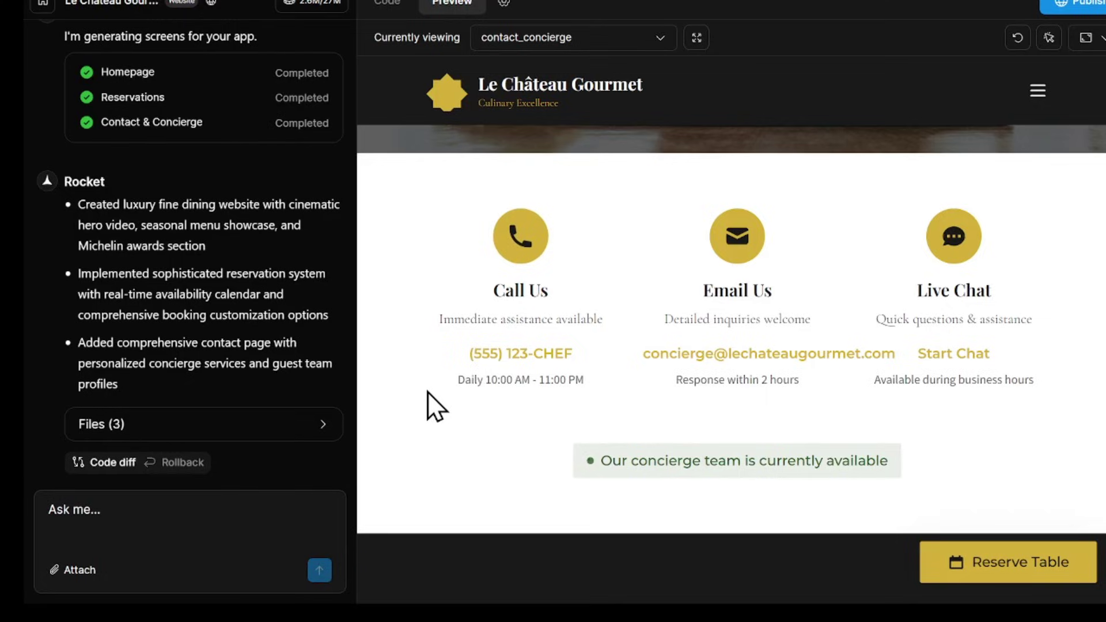
{"action": "key", "text": "super+shift+s"}
{"action": "left_click_drag", "start_coordinate": [367, 162], "coordinate": [1103, 499]}
- Ask Rocket, with the screenshot, to use the new phone number and email and remove Live Chat
{"action": "key", "text": "ctrl+v"}
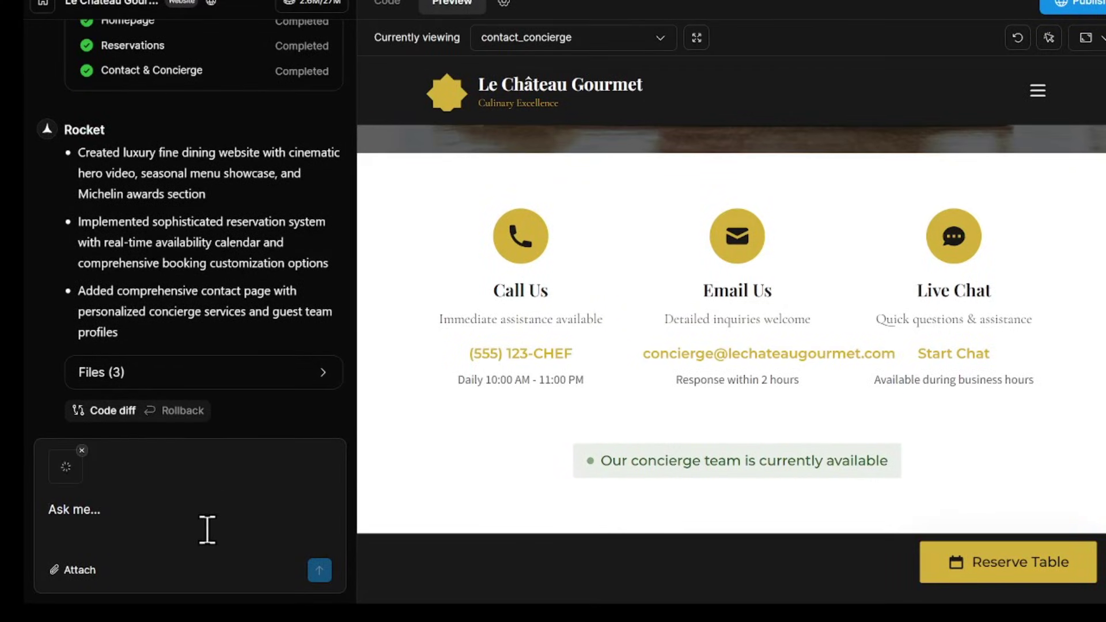
{"action": "type", "text": "in t"}
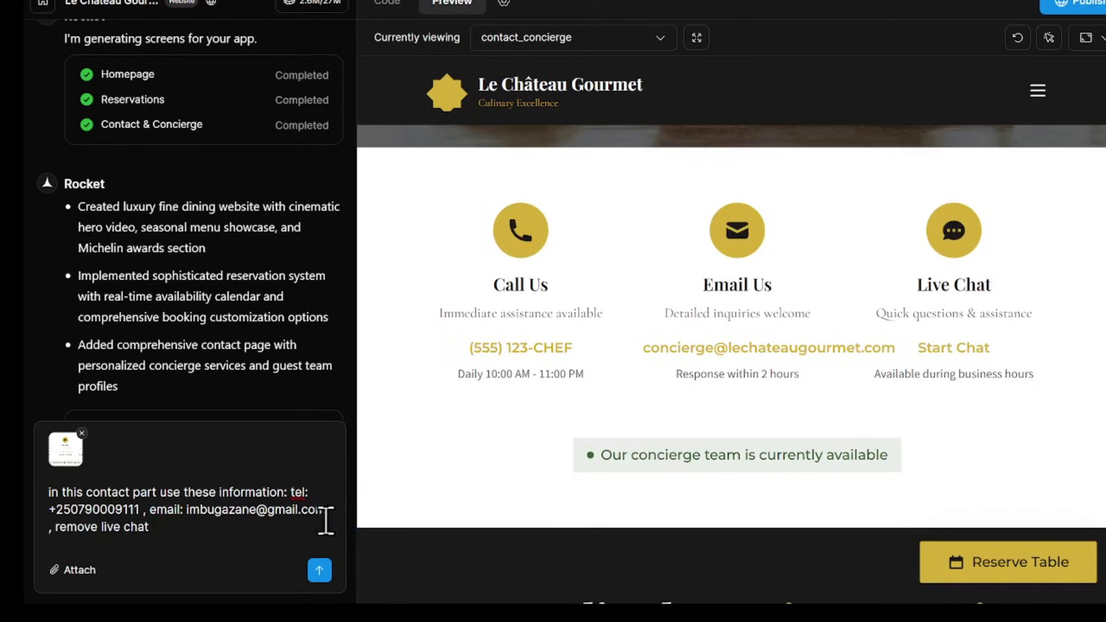
{"action": "left_click", "coordinate": [319, 570]}
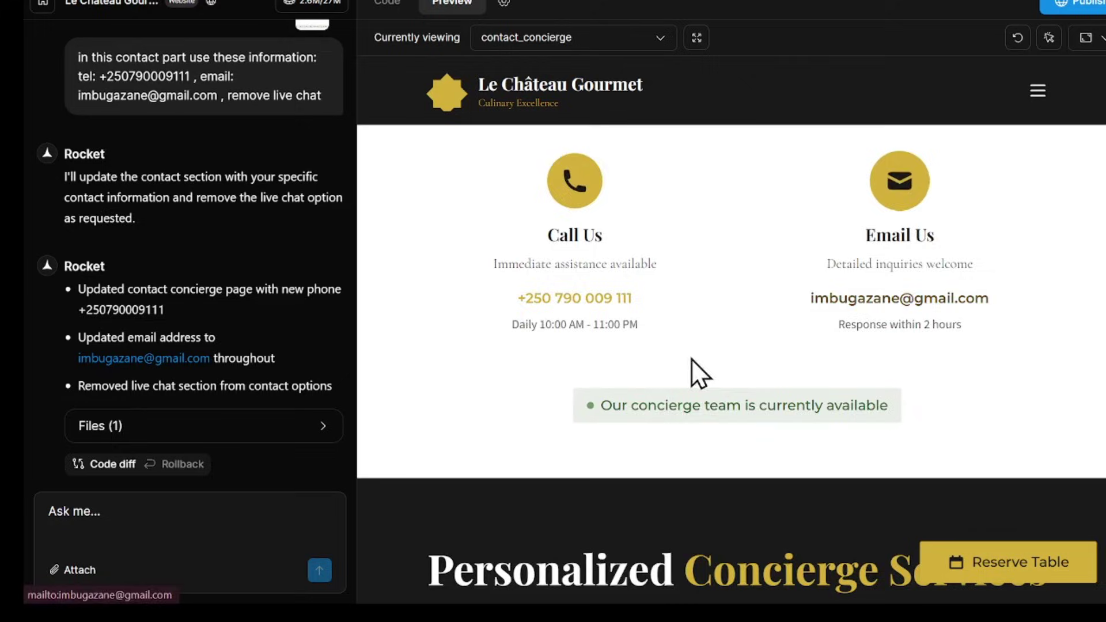
- Select the Send Us a Message section and request embedding the pasted Tally form code there
{"action": "scroll", "coordinate": [646, 368], "scroll_direction": "down", "scroll_amount": 6}
{"action": "scroll", "coordinate": [647, 372], "scroll_direction": "down", "scroll_amount": 10}
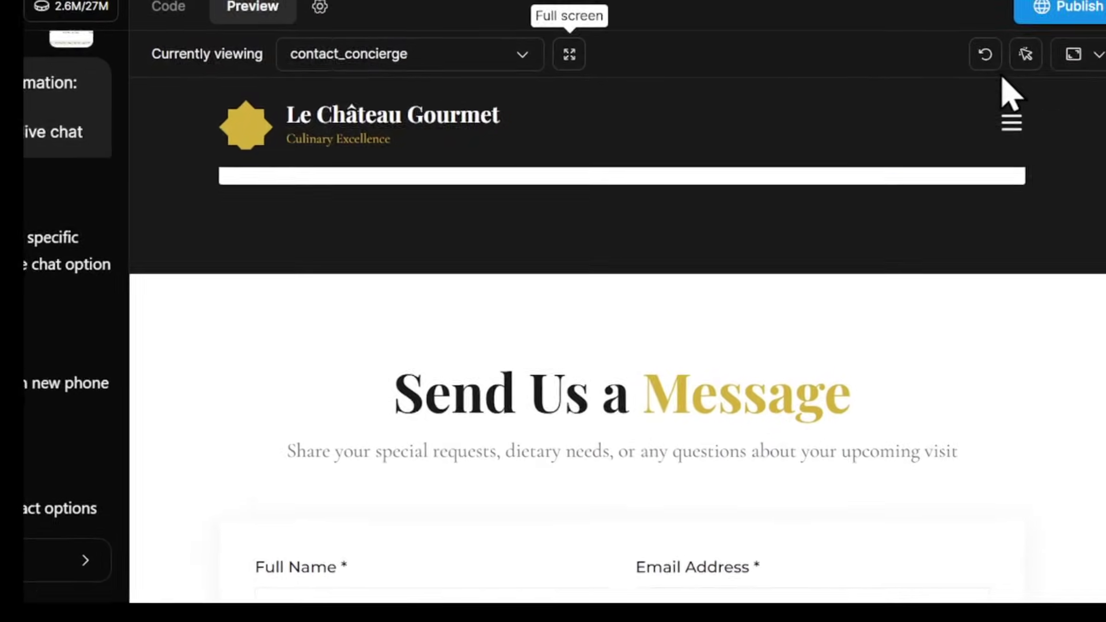
{"action": "left_click", "coordinate": [1049, 38]}
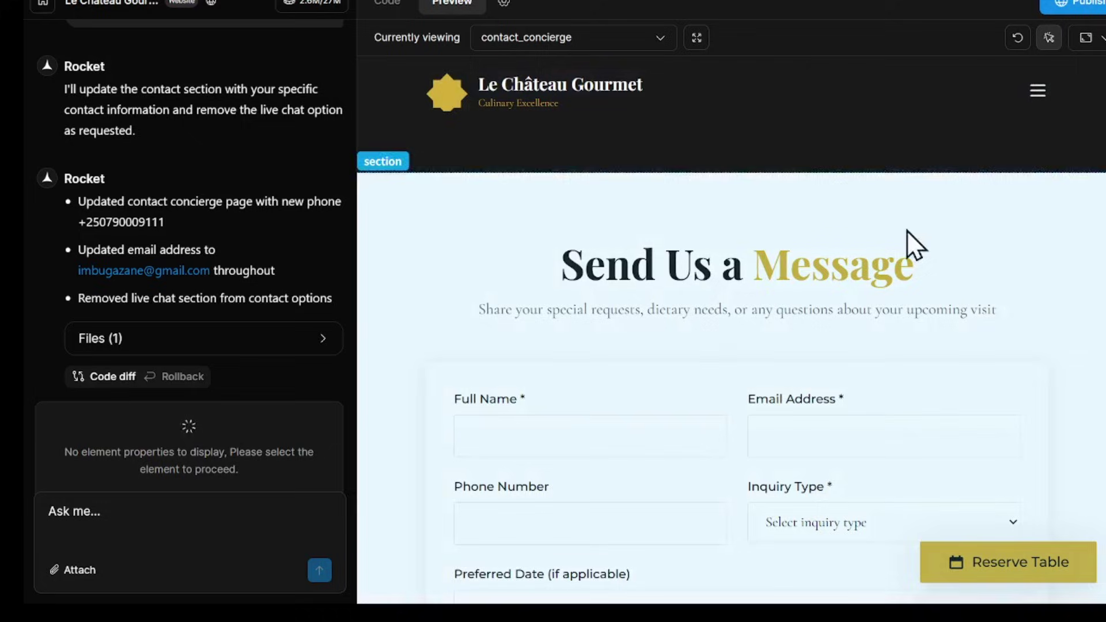
{"action": "scroll", "coordinate": [907, 230], "scroll_direction": "down", "scroll_amount": 1}
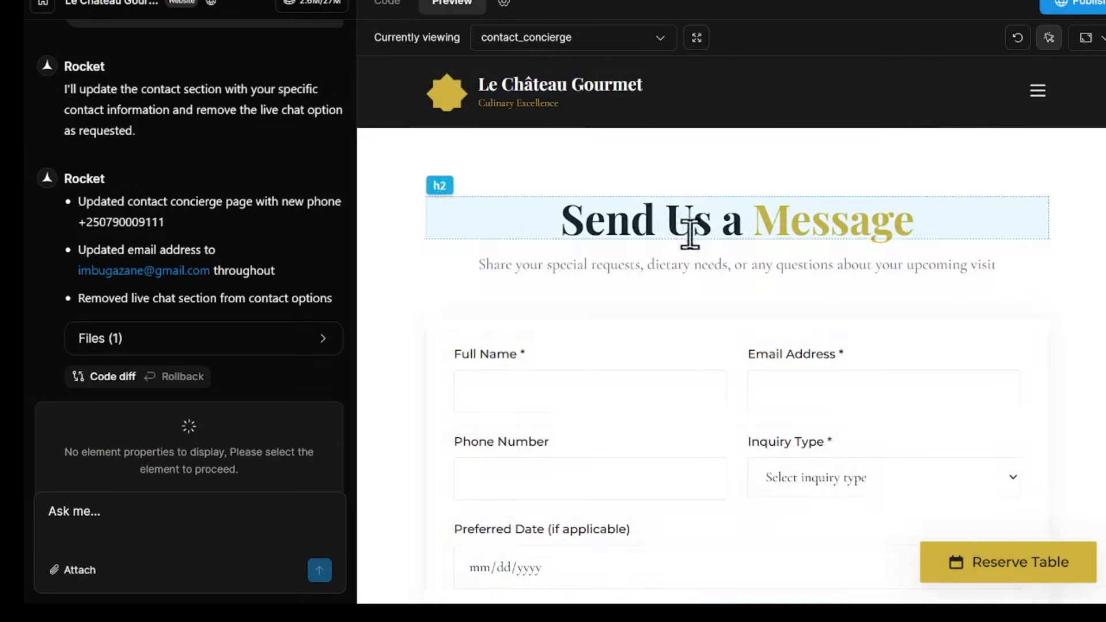
{"action": "left_click", "coordinate": [375, 306]}
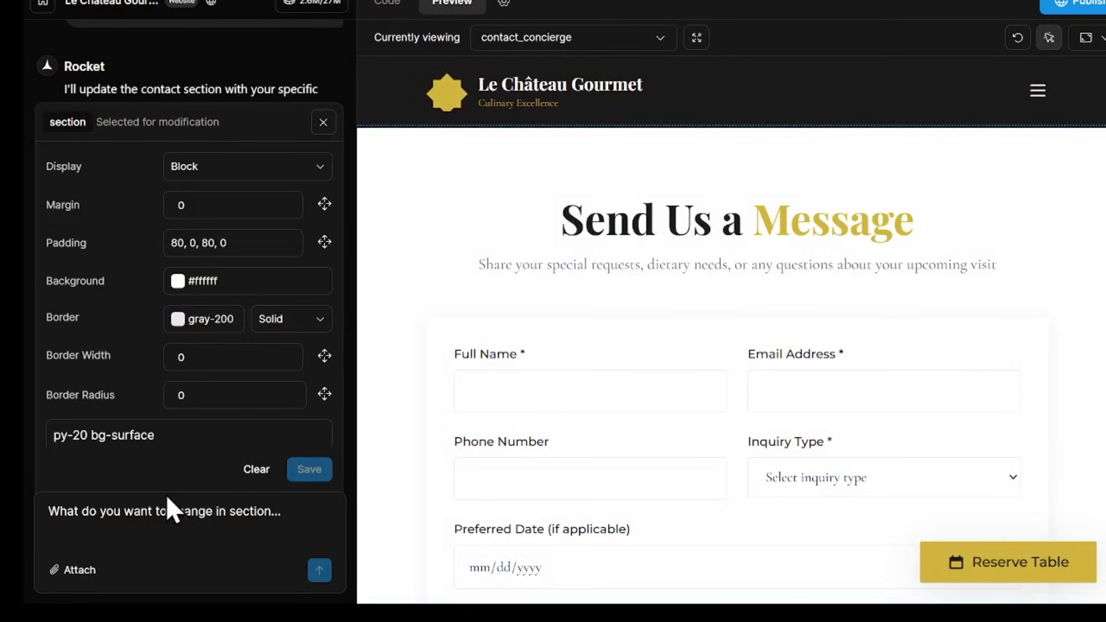
{"action": "type", "text": "embend this"}
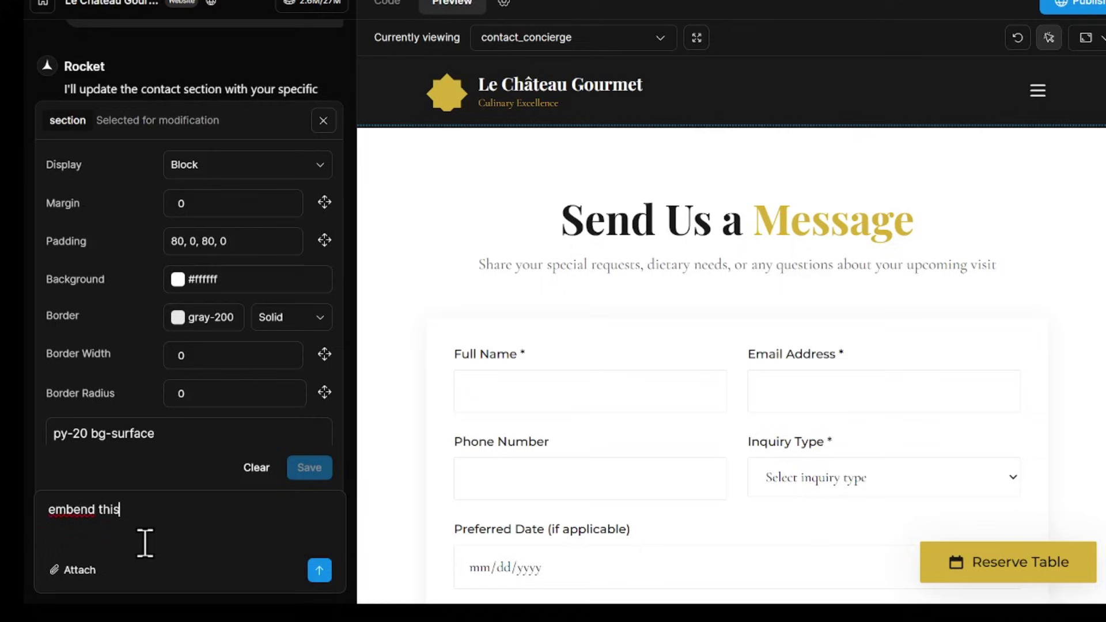
{"action": "type", "text": " form in send us messa"}
{"action": "key", "text": "alt+Tab"}
{"action": "key", "text": "alt+Tab"}
{"action": "type", "text": "ge:"}
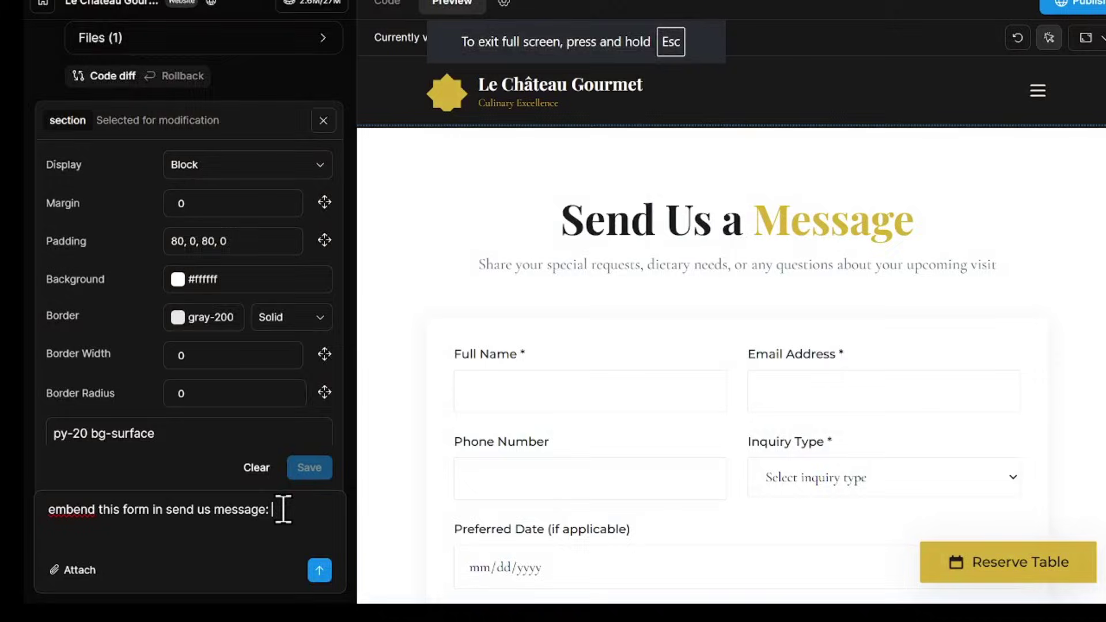
{"action": "key", "text": "ctrl+v"}
{"action": "key", "text": "Return"}
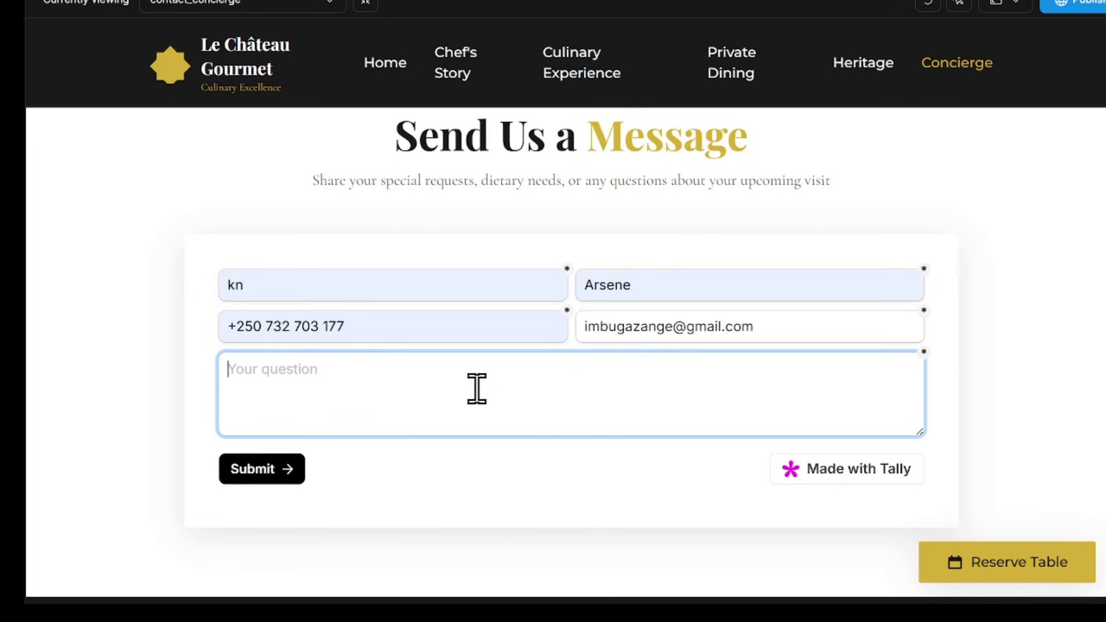
- Submit the test message 'I want a special order' through the embedded Tally form
{"action": "type", "text": "I want a special order"}
{"action": "left_click", "coordinate": [270, 469]}
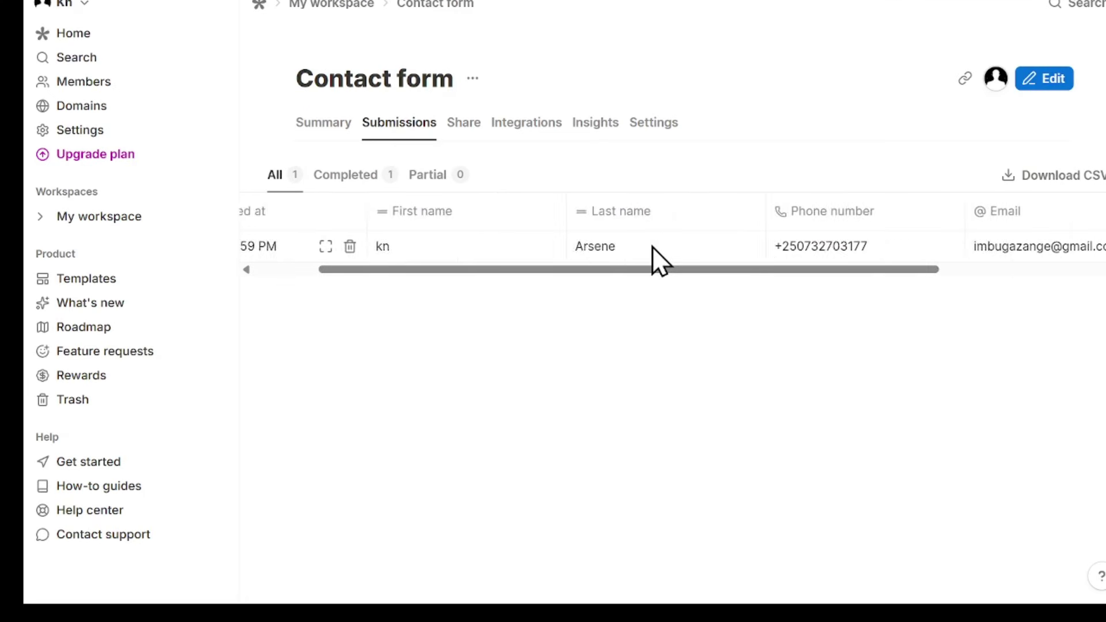
{"action": "scroll", "coordinate": [691, 253], "scroll_direction": "right", "scroll_amount": 4}
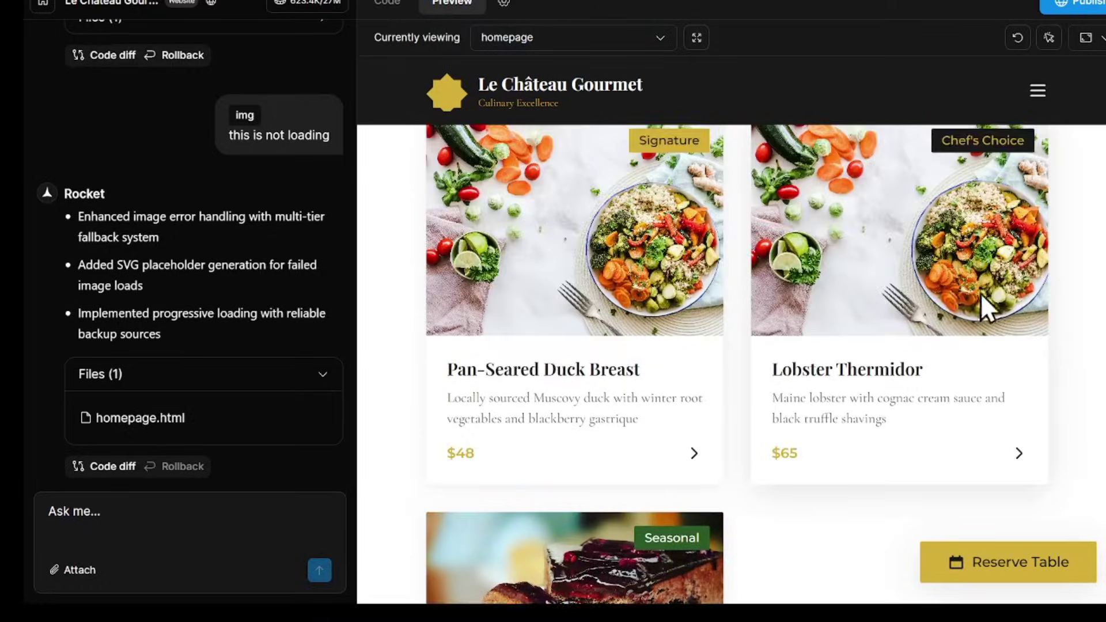
- Publish the restaurant site on Netlify and scroll through the live homepage
{"action": "scroll", "coordinate": [934, 295], "scroll_direction": "up", "scroll_amount": 2}
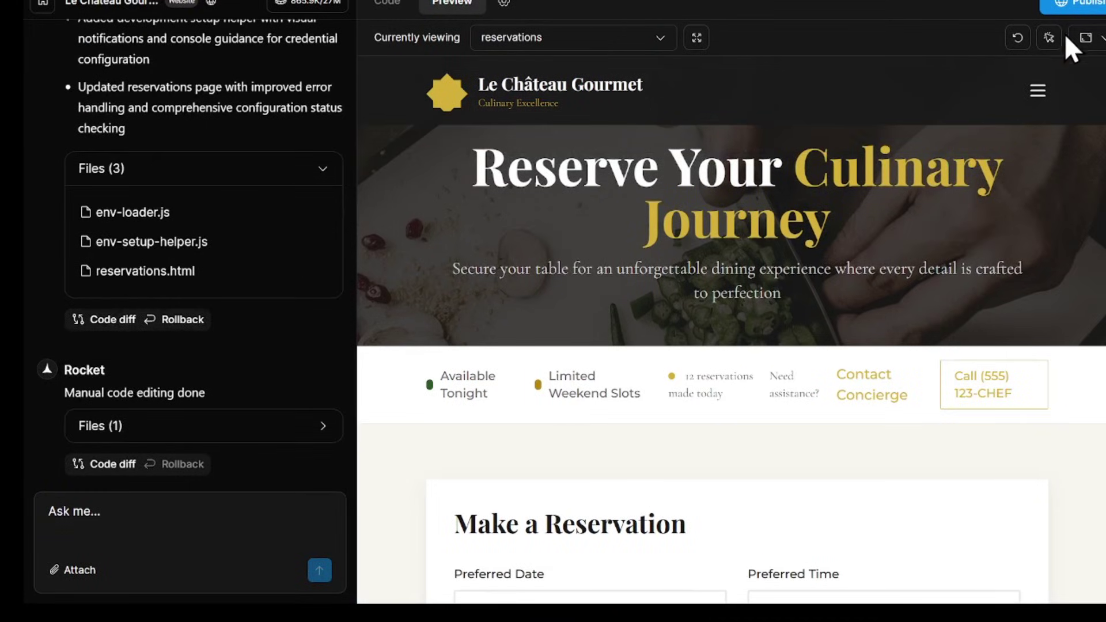
{"action": "left_click", "coordinate": [1070, 4]}
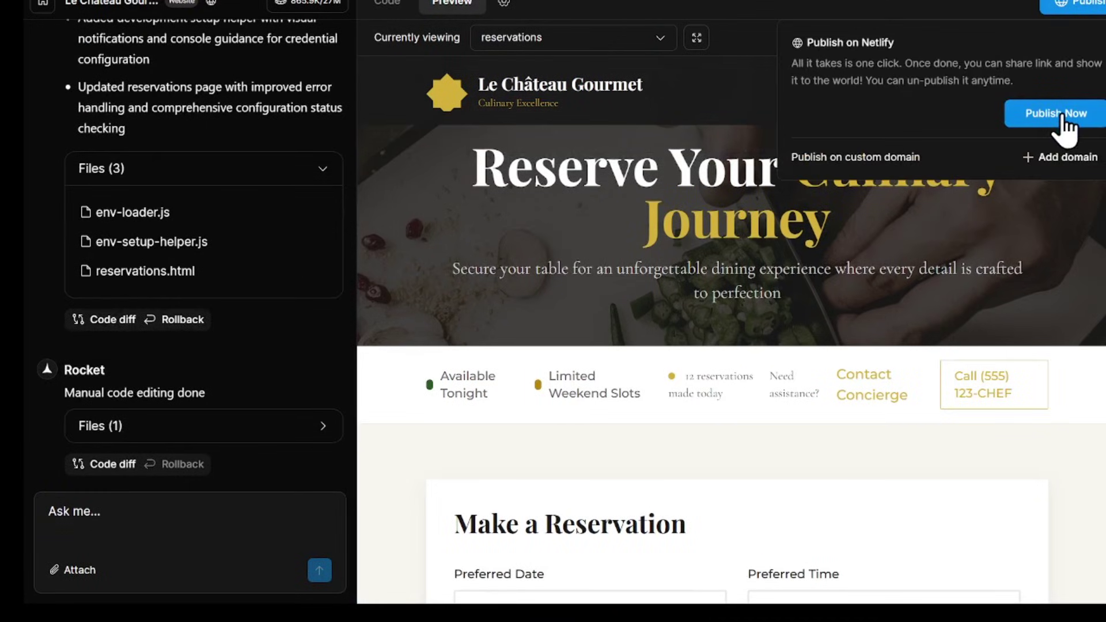
{"action": "left_click", "coordinate": [1052, 113]}
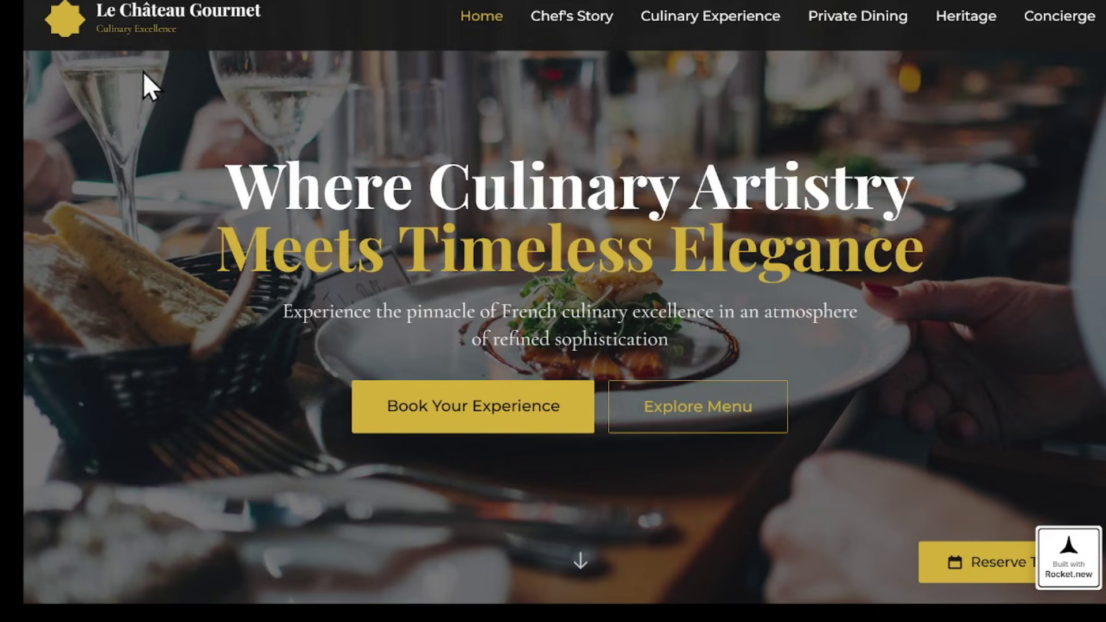
{"action": "scroll", "coordinate": [154, 148], "scroll_direction": "down", "scroll_amount": 2}
{"action": "scroll", "coordinate": [86, 174], "scroll_direction": "down", "scroll_amount": 8}
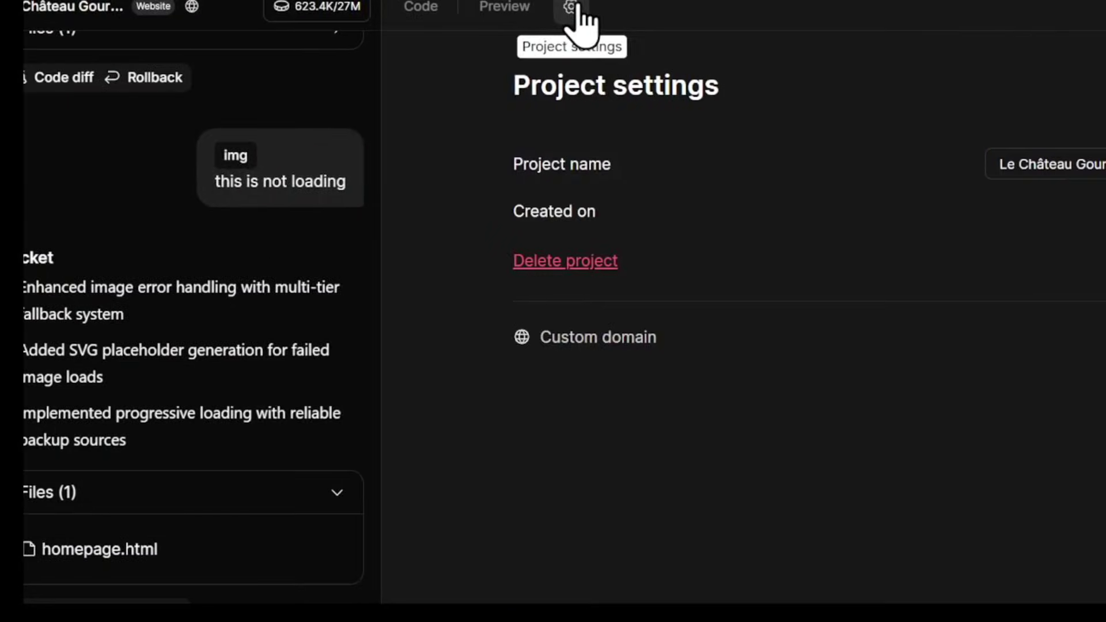
- Check the Custom domain setting, return to the preview, then view the project's source files
{"action": "left_click", "coordinate": [573, 316]}
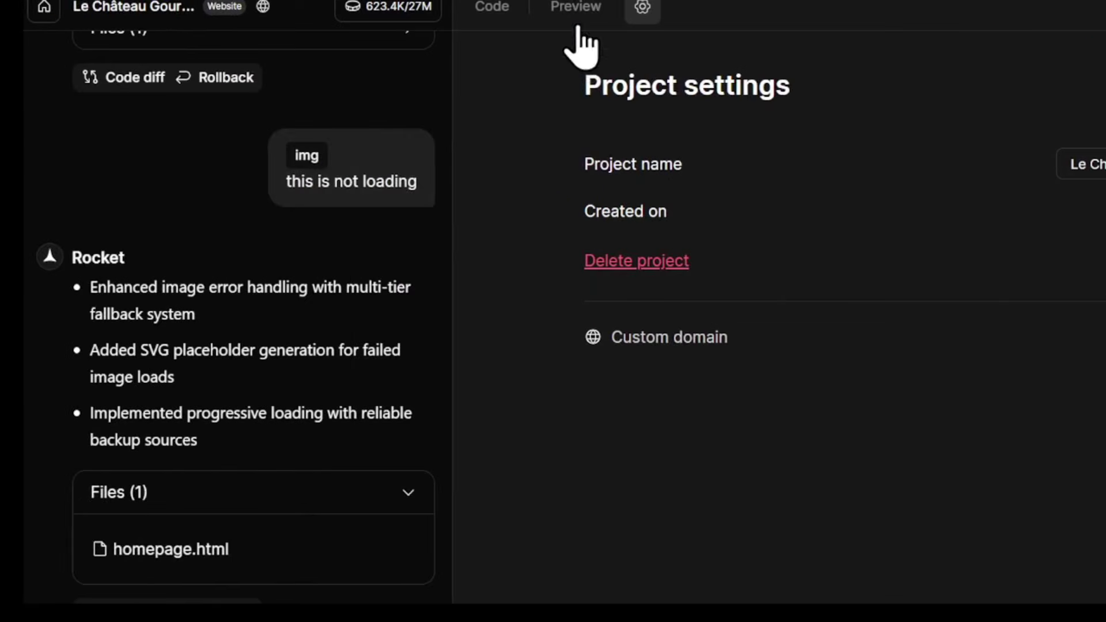
{"action": "left_click", "coordinate": [249, 5]}
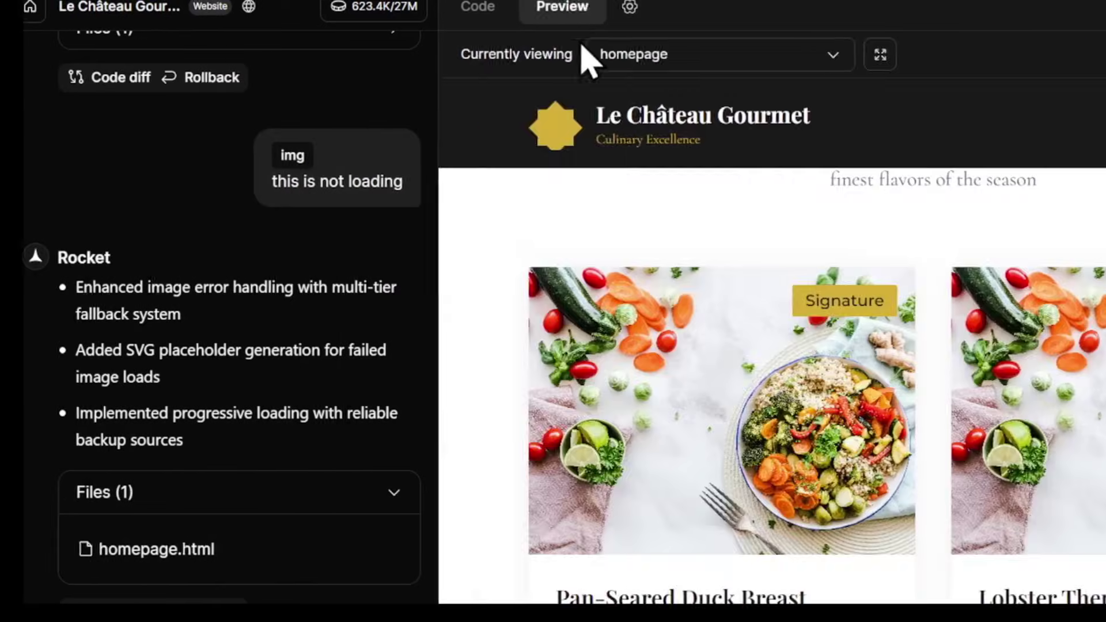
{"action": "left_click", "coordinate": [165, 6]}
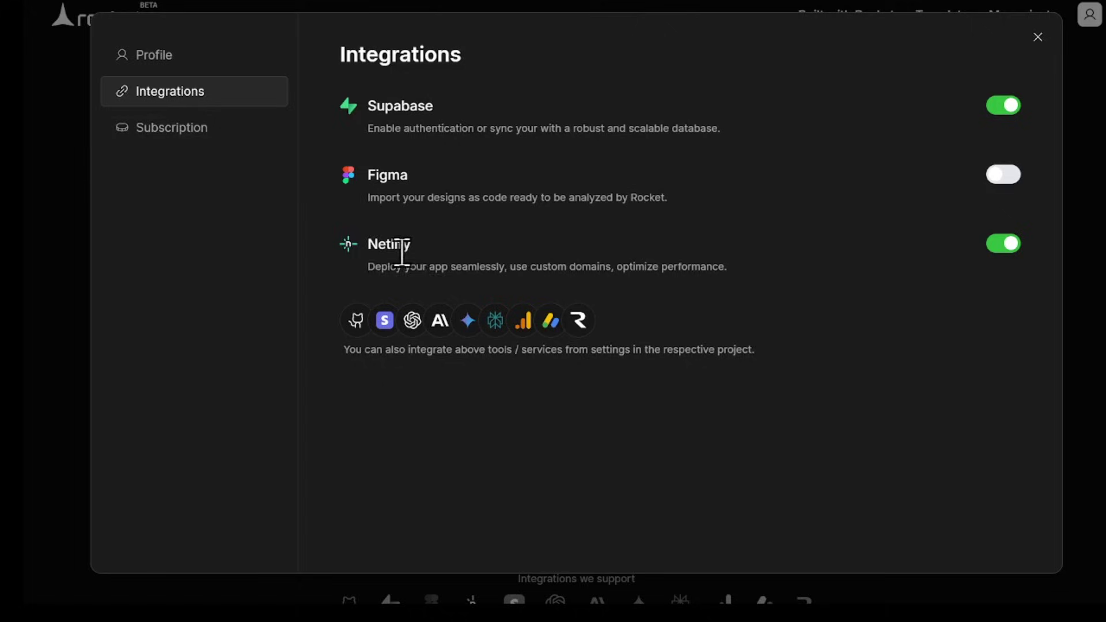
- Look over the Netlify integration and subscription plans, then return to the Integrations list
{"action": "double_click", "coordinate": [377, 243]}
{"action": "left_click", "coordinate": [490, 249]}
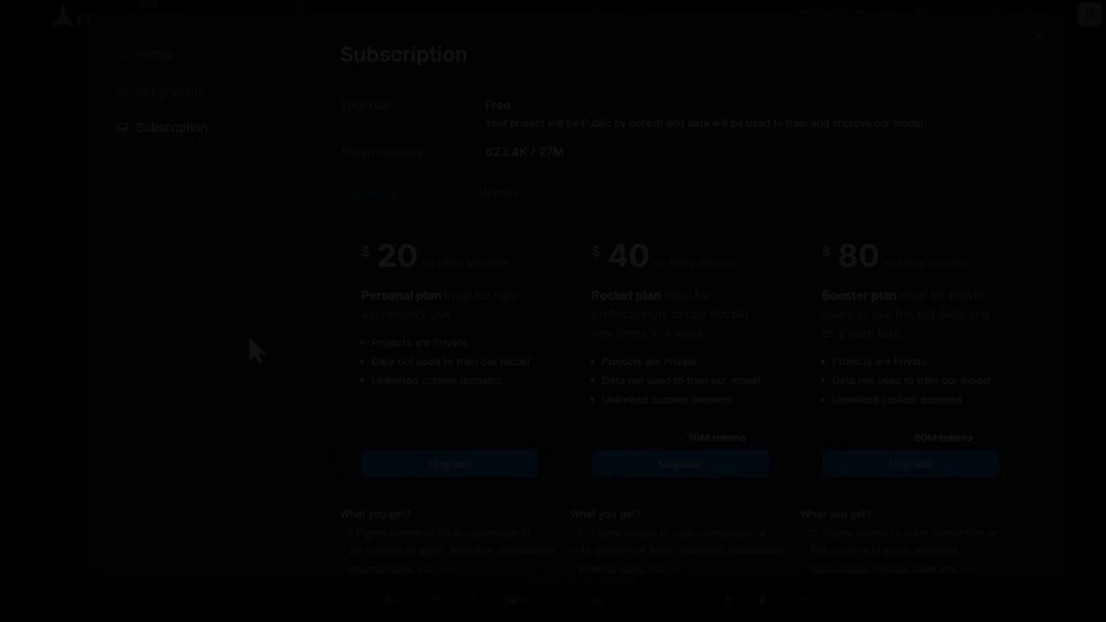
{"action": "scroll", "coordinate": [310, 333], "scroll_direction": "down", "scroll_amount": 1}
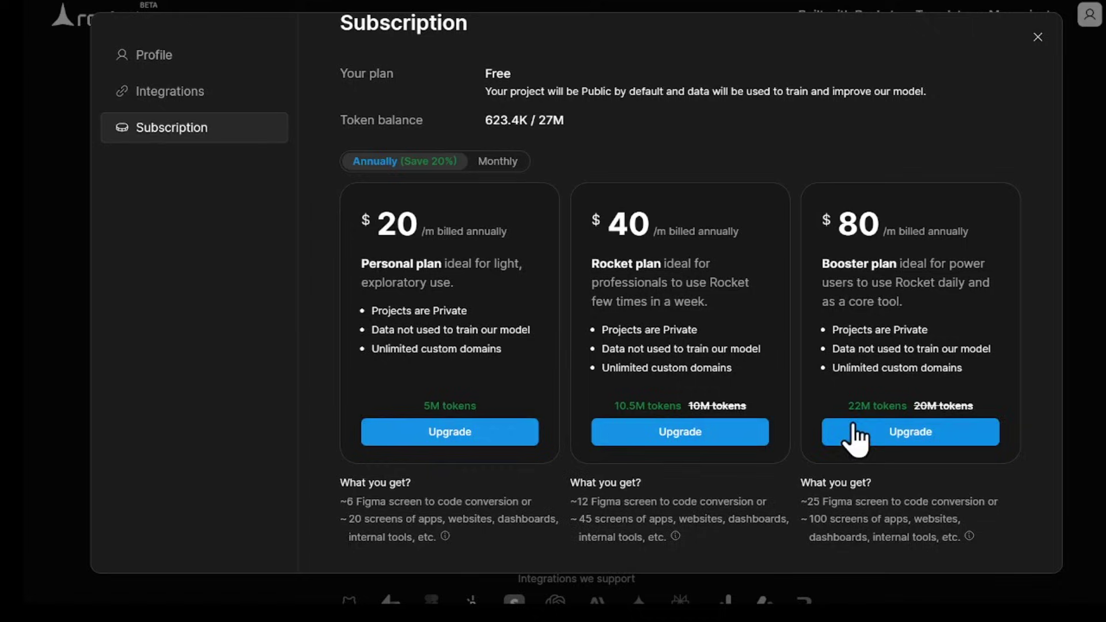
{"action": "scroll", "coordinate": [309, 439], "scroll_direction": "up", "scroll_amount": 1}
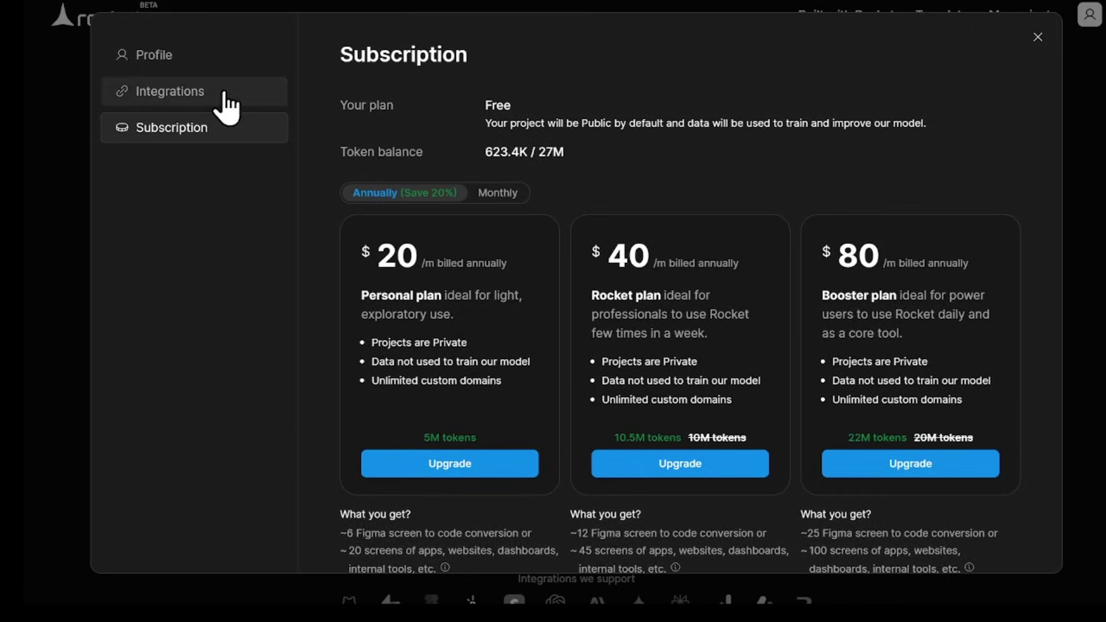
{"action": "left_click", "coordinate": [197, 93]}
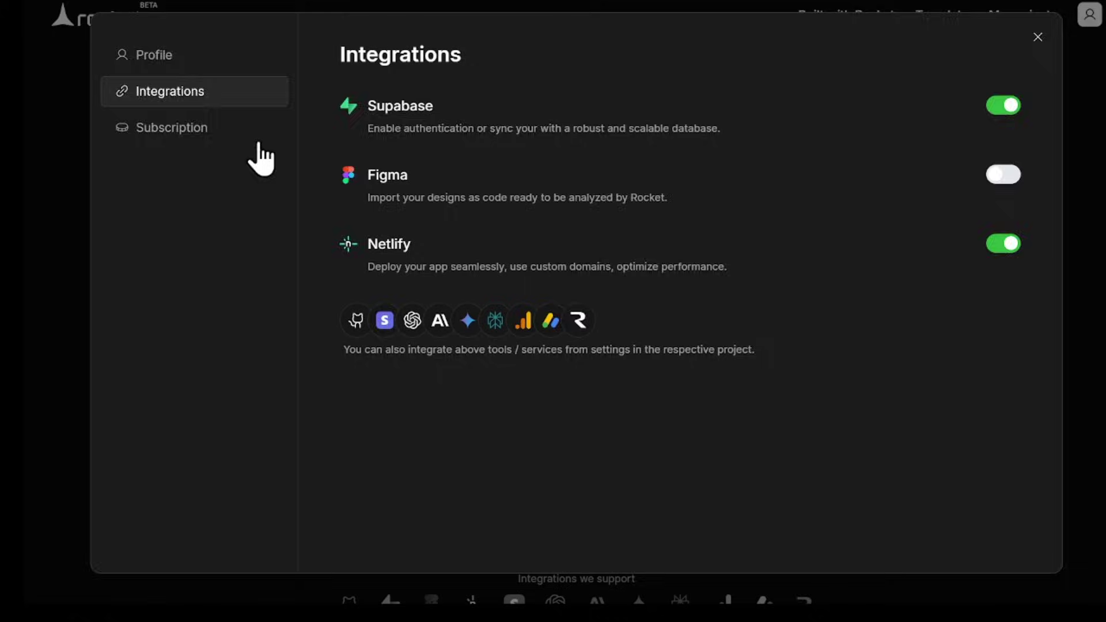
- Close the account settings with Esc to reveal the 'What do you want to build today?' page
{"action": "key", "text": "Escape"}
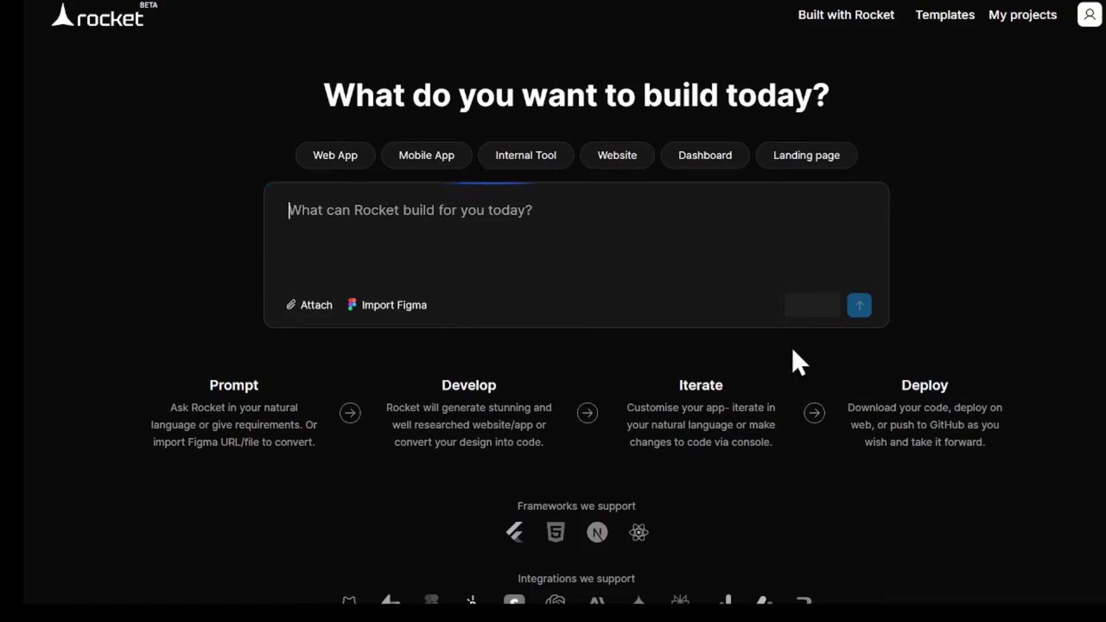